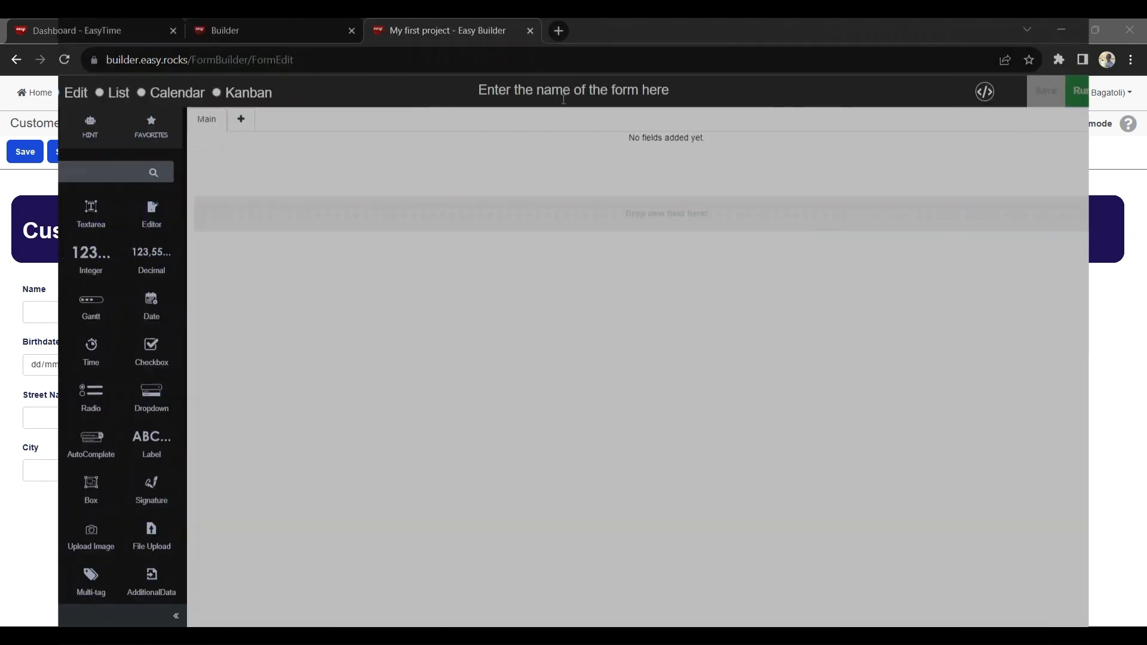
Step: Name the new form Client Form and add two text fields labelled Name and Phone side by side
text(Client Form)
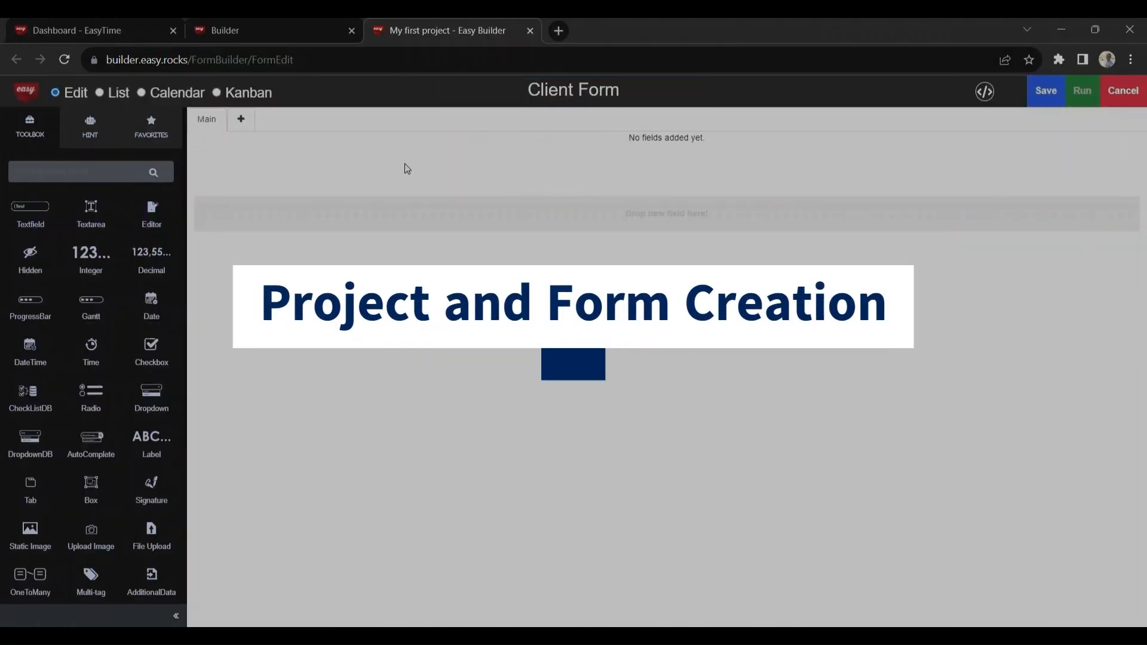
scroll(116, 315, down, 4)
scroll(97, 357, up, 4)
drag(32, 219, 365, 218)
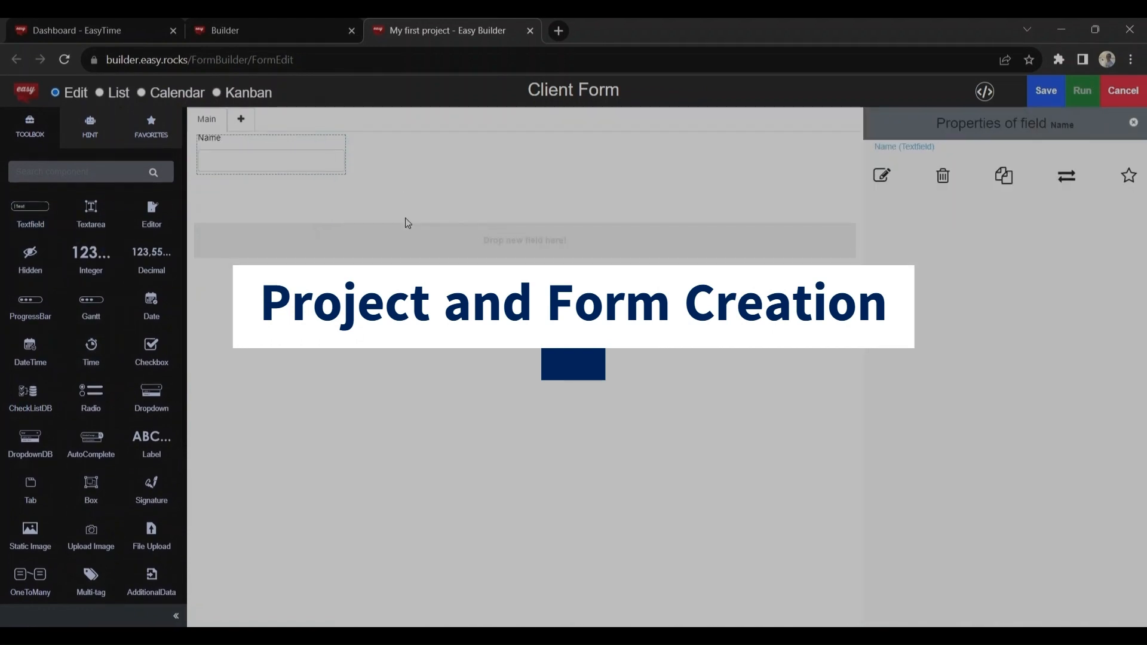
drag(33, 220, 383, 157)
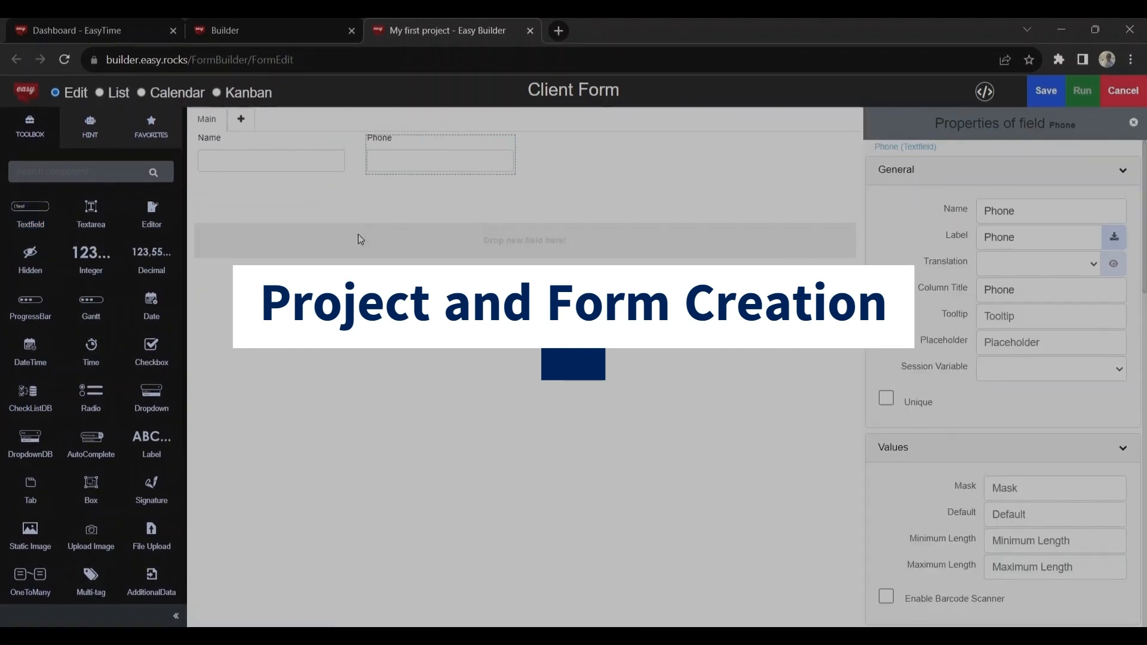
scroll(38, 316, down, 1)
scroll(37, 317, down, 3)
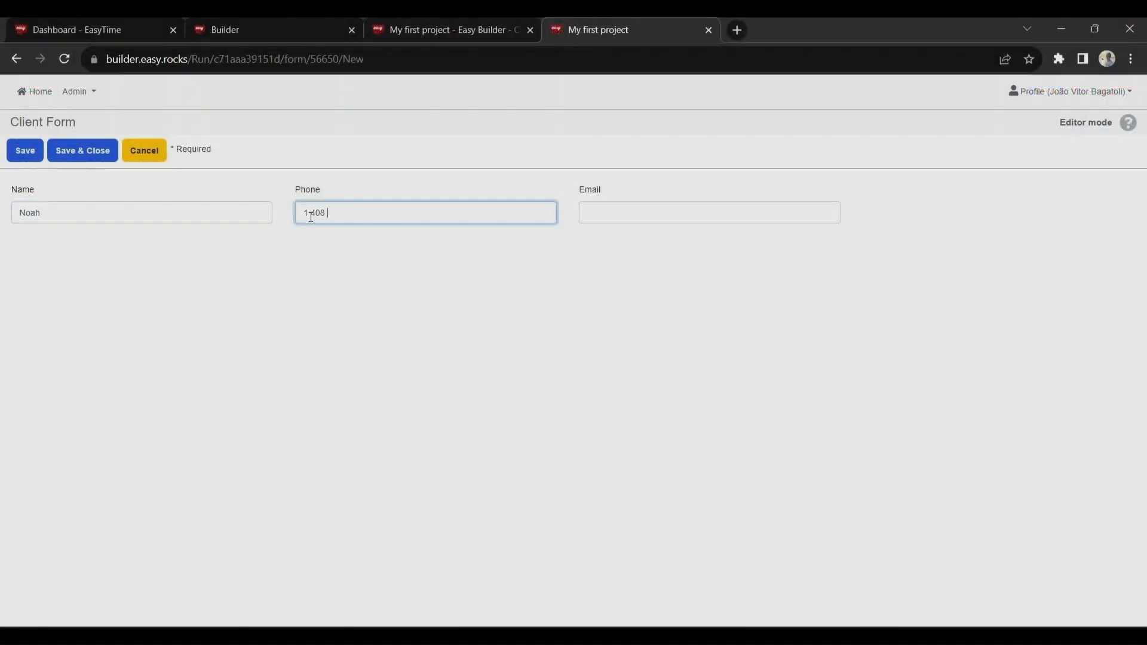
Step: Complete the client record with the phone number and e-mail address, then save and close it
text(-4567)
click(671, 215)
click(96, 153)
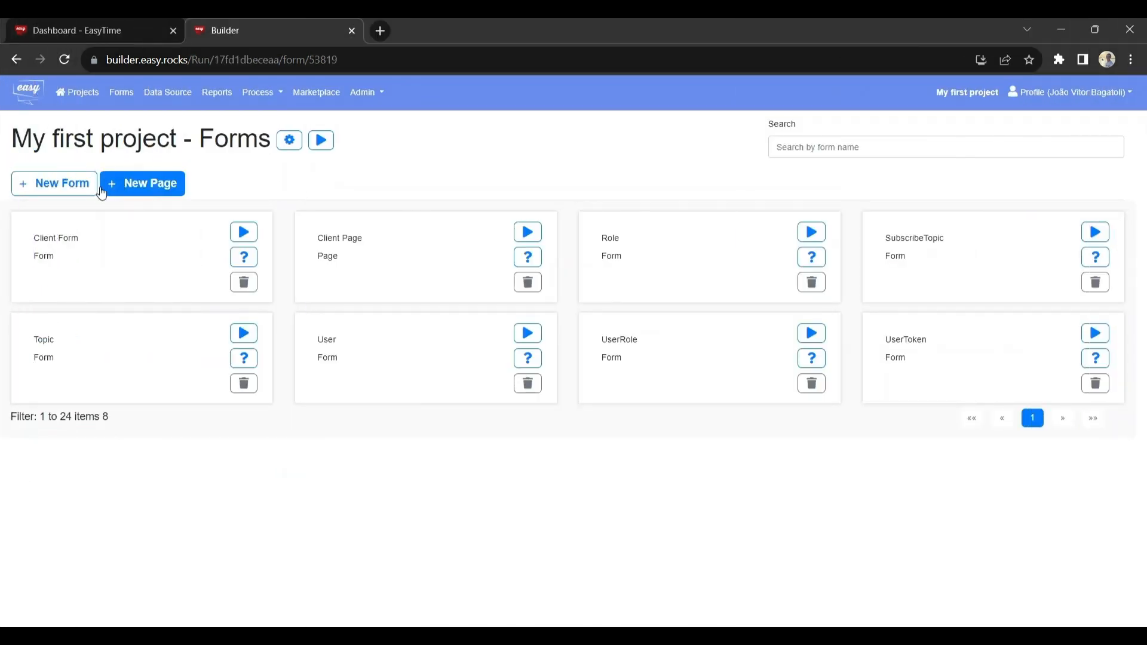
Step: Create a new form named Customer Registration in the project
click(56, 185)
text(Customer Registration)
key(Return)
Step: Add a group box to the empty form and set its desktop width to col-lg-12: 100%
drag(90, 490, 310, 209)
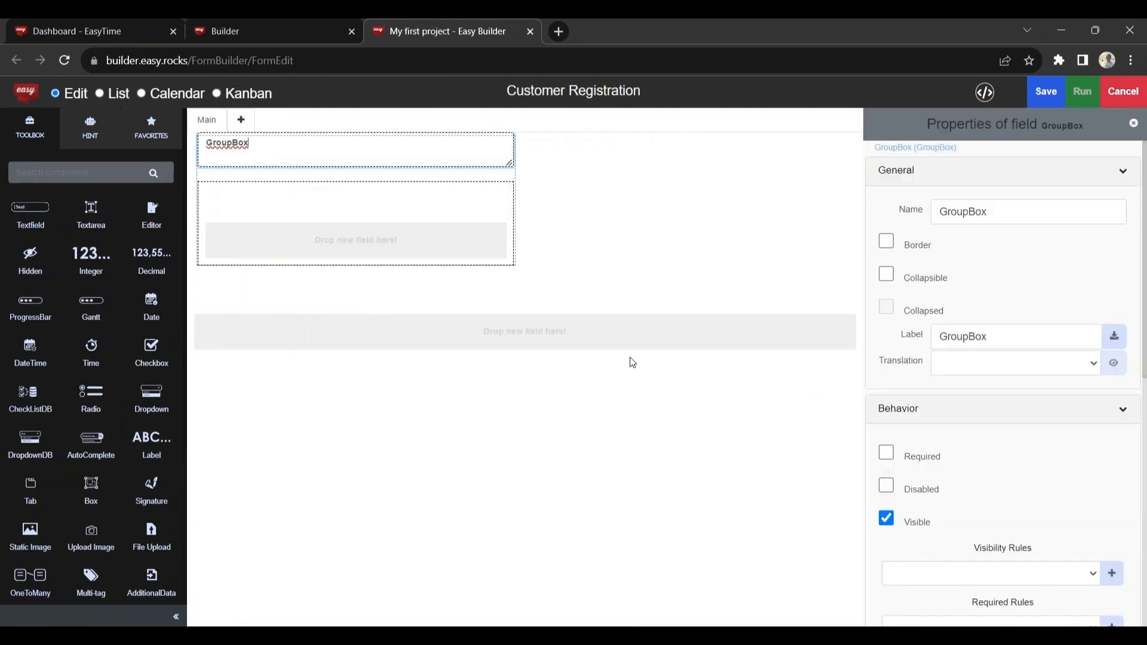
scroll(1006, 303, down, 8)
click(1035, 259)
click(1010, 395)
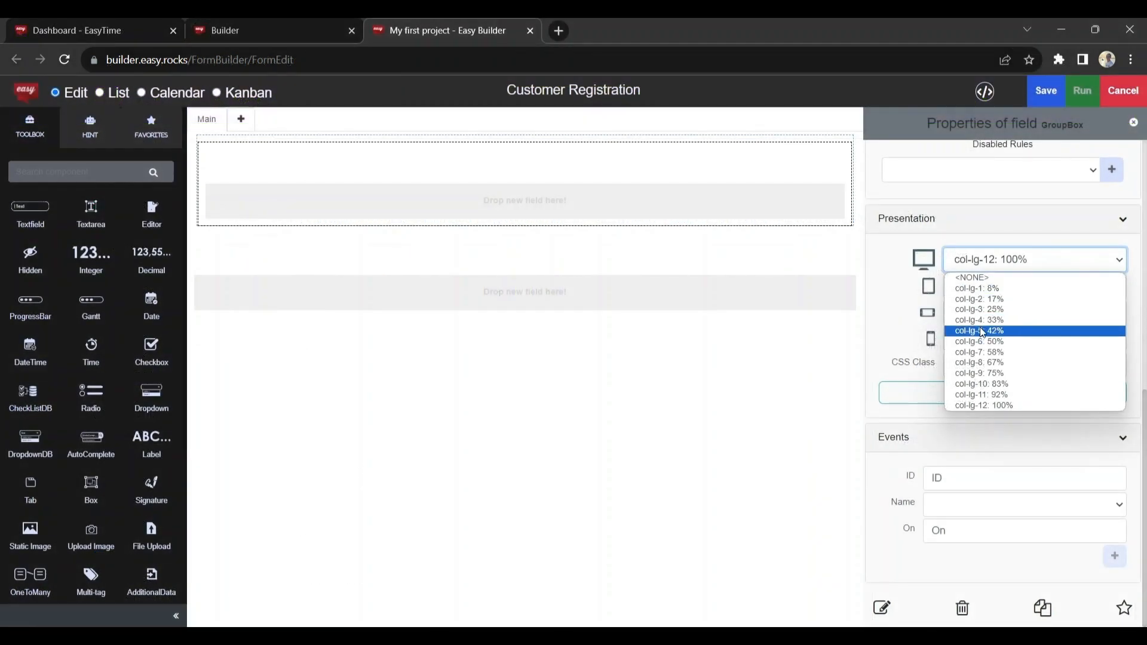
click(986, 407)
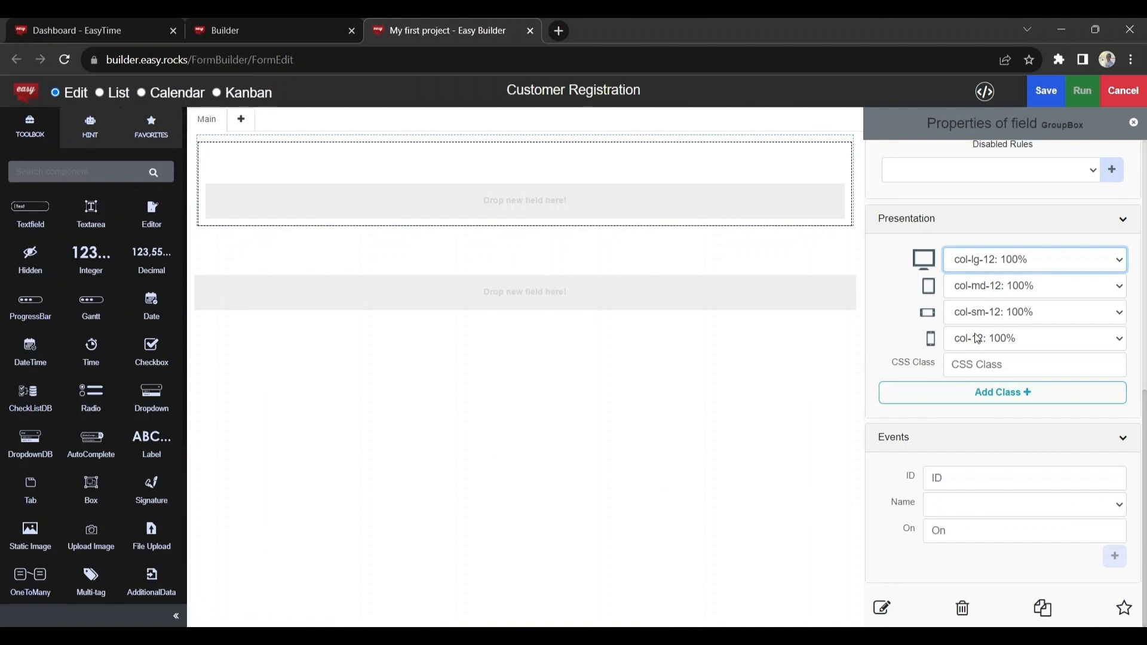
Step: Add a label reading Customer inside the group box and set its width to col-lg-12: 100%
drag(152, 446, 322, 205)
key(BackSpace)
key(BackSpace)
key(BackSpace)
key(BackSpace)
key(BackSpace)
text(Customer)
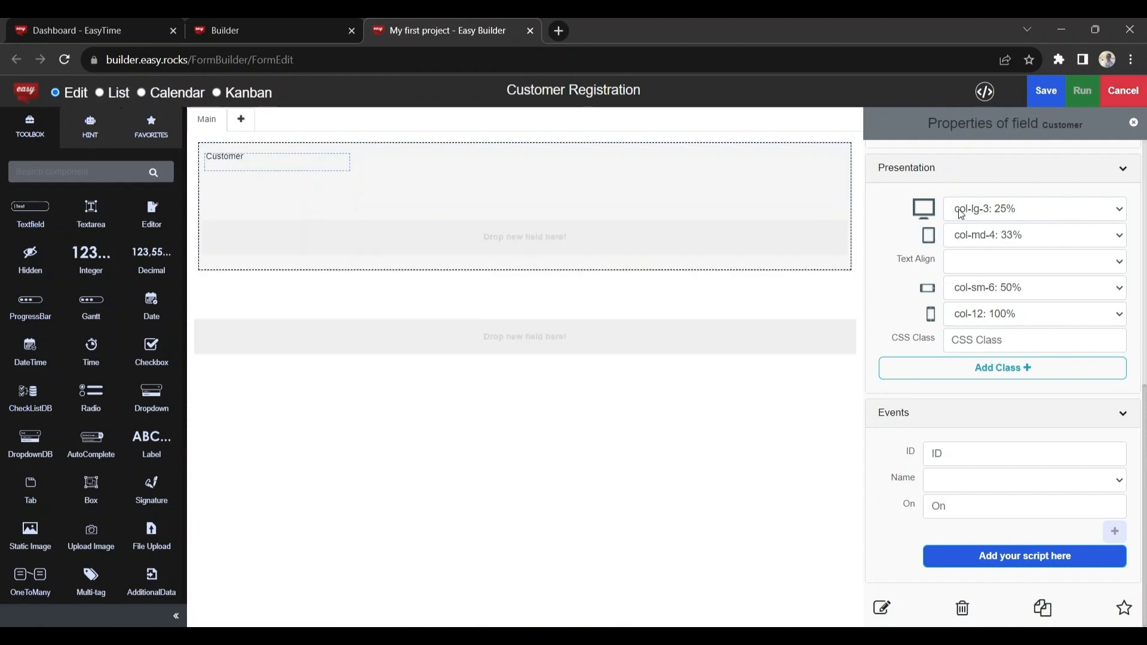
click(1035, 209)
click(1004, 343)
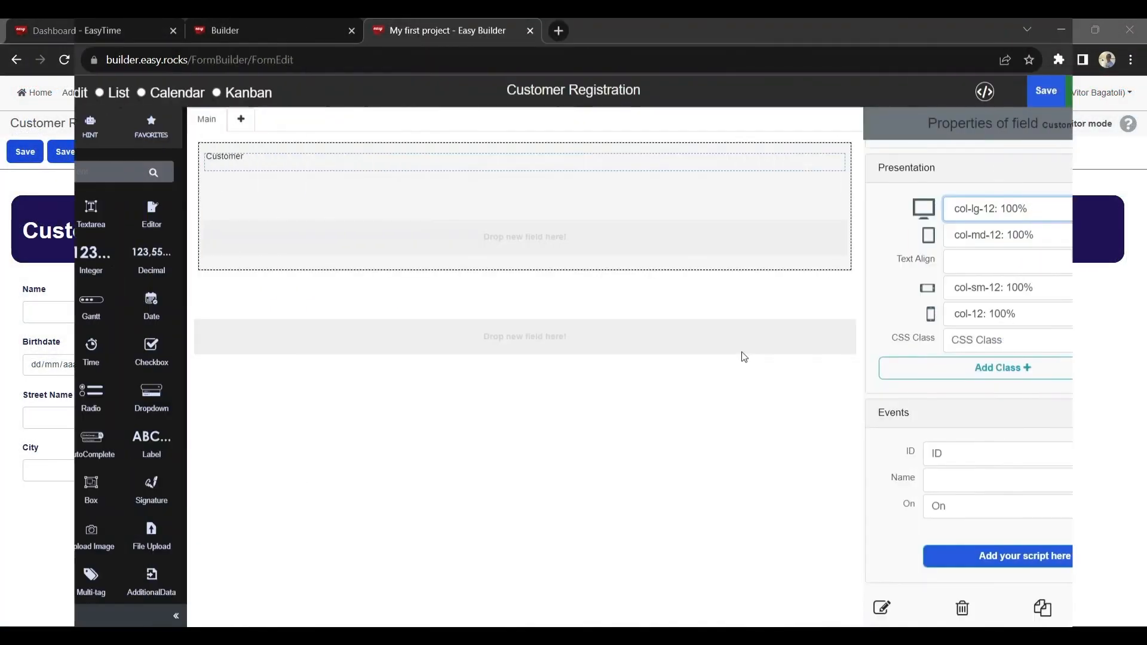
Step: Add a second group box below the Customer box and make it full width with col-lg-12: 100%
drag(91, 490, 300, 330)
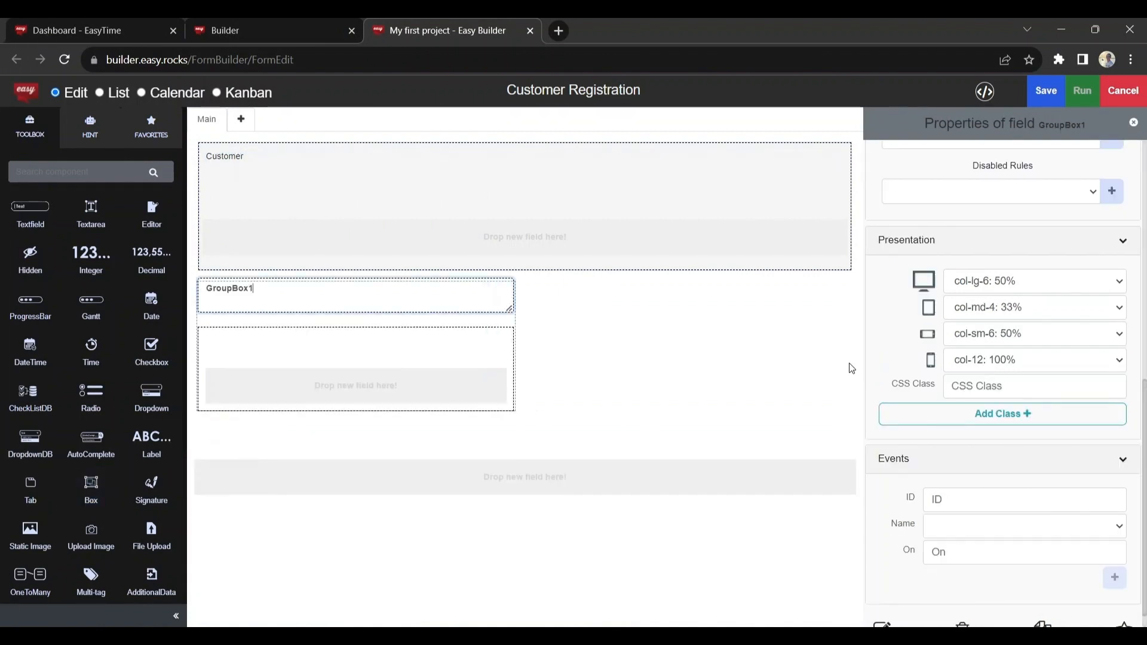
click(980, 280)
click(999, 427)
Step: Place a text field, a radio field and two more text fields in one row of the lower group box
drag(30, 213, 227, 310)
scroll(122, 333, down, 3)
scroll(134, 346, up, 1)
drag(102, 257, 358, 318)
scroll(45, 227, up, 2)
drag(43, 226, 574, 314)
drag(31, 214, 747, 317)
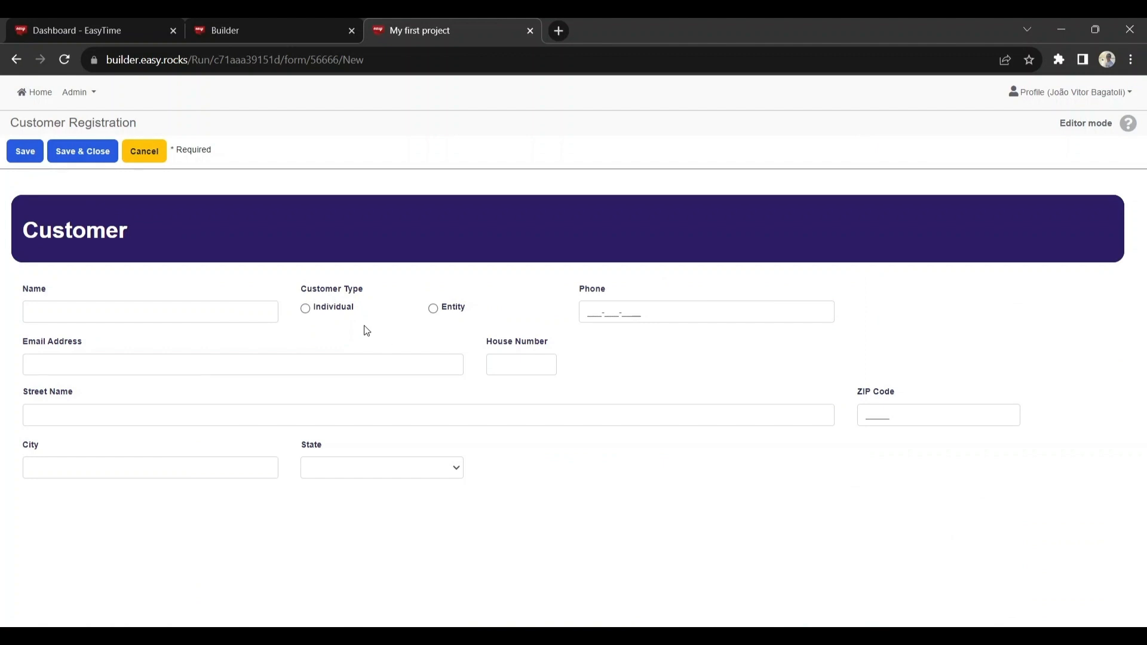
Step: Try the Individual and Entity customer types in the running Customer Registration form
click(306, 308)
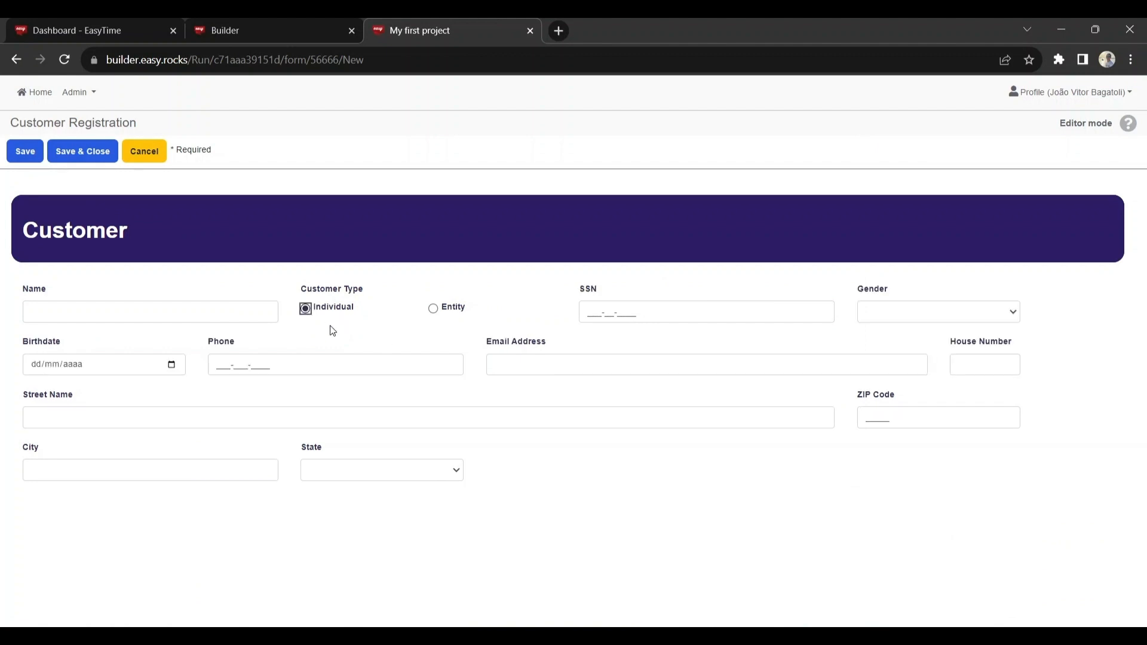
click(434, 309)
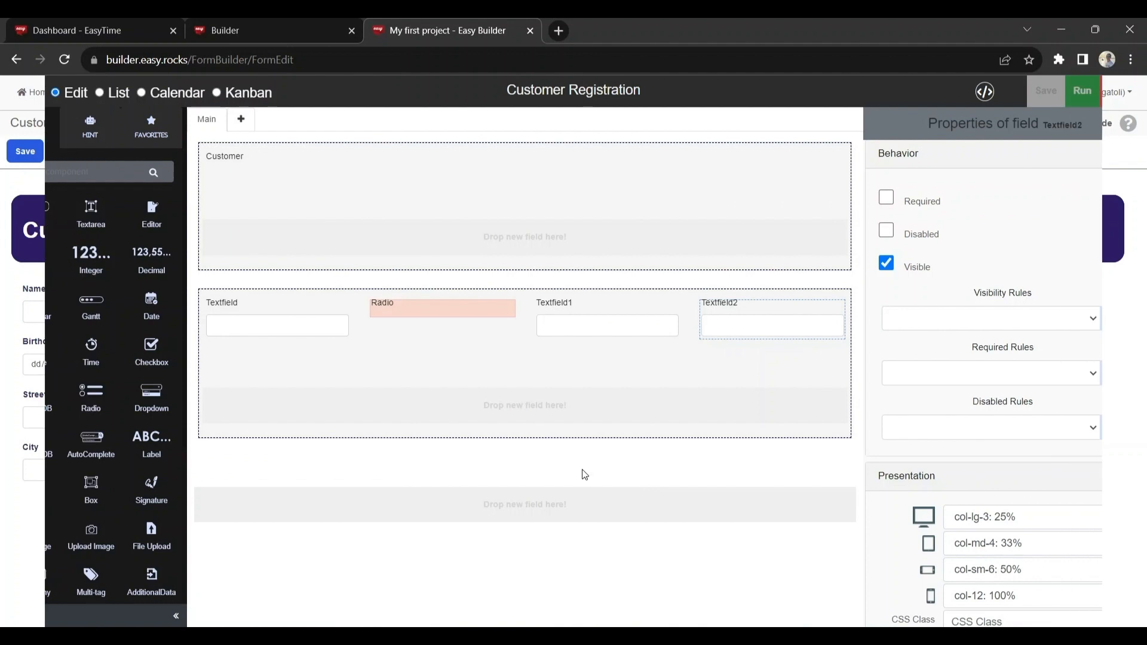
Step: Rename the first text field Name and the radio field Customer Type
click(225, 306)
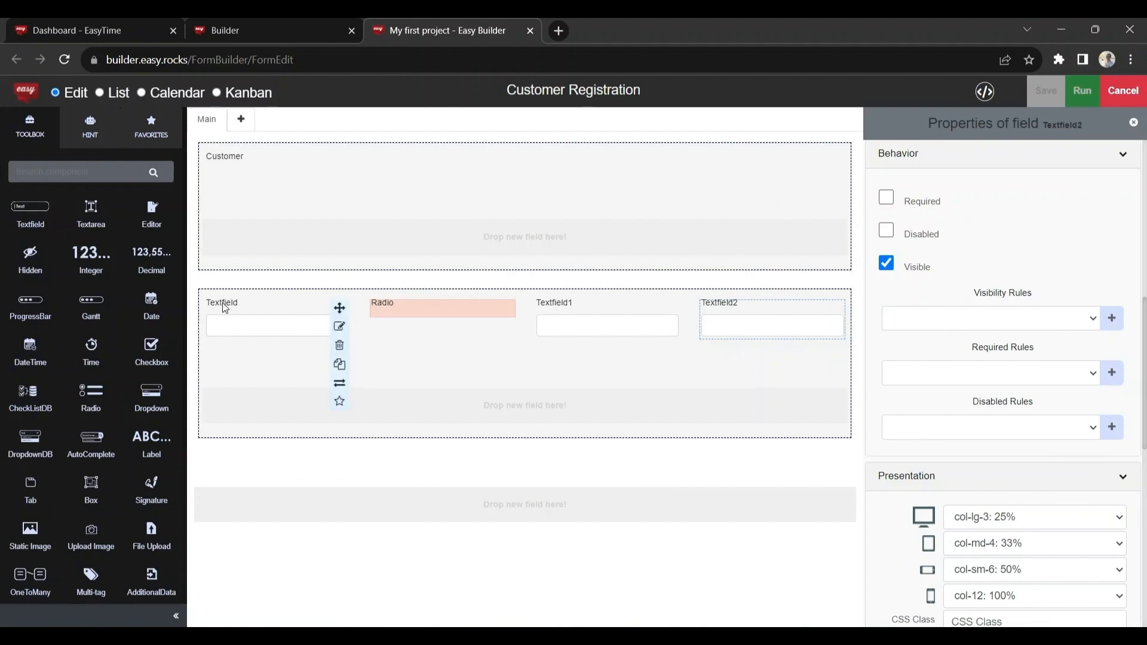
double_click(224, 306)
text(Name)
click(383, 305)
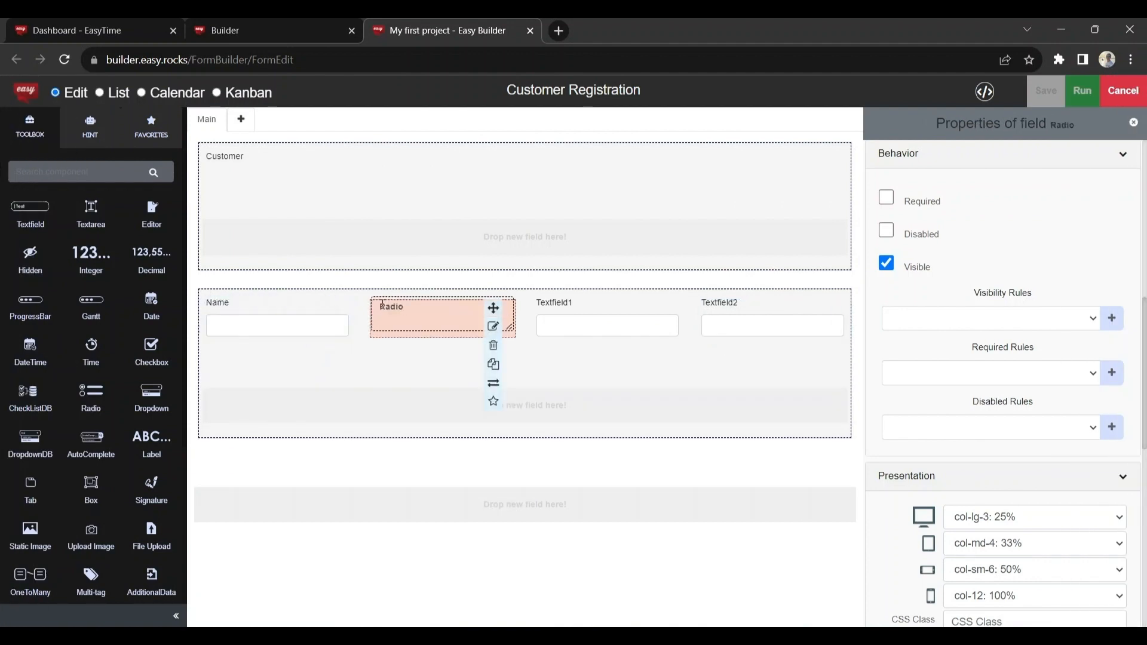
double_click(382, 306)
text(Radr Type)
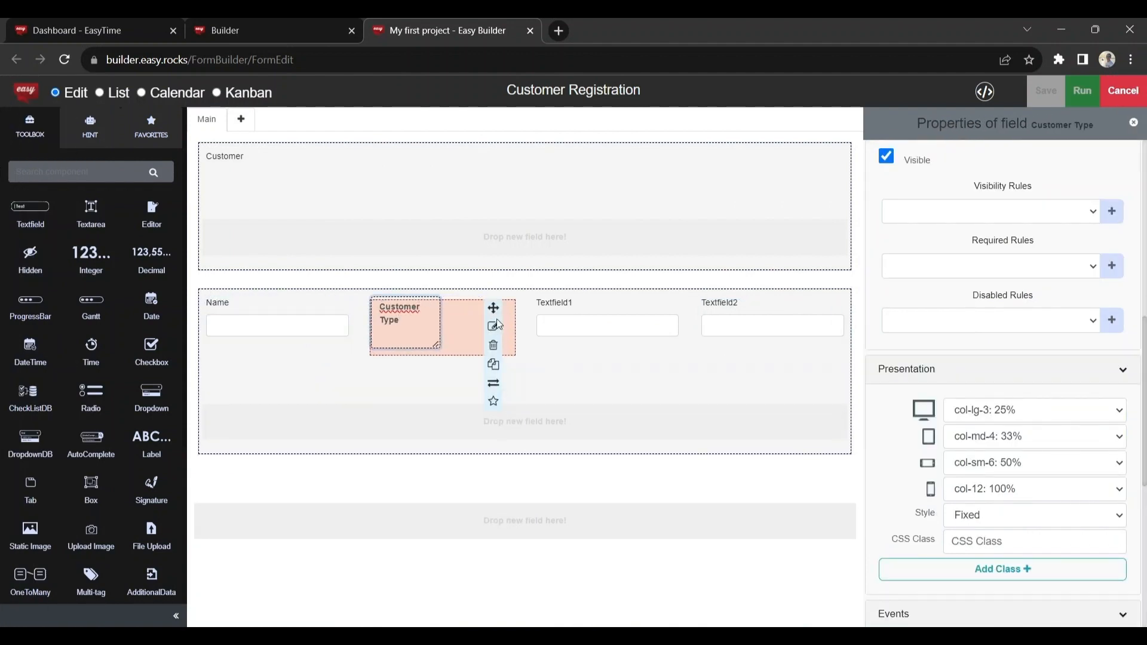
Step: Rename the two remaining text fields in the first row SSN and EIN
click(547, 303)
double_click(548, 304)
key(BackSpace)
text(SSN)
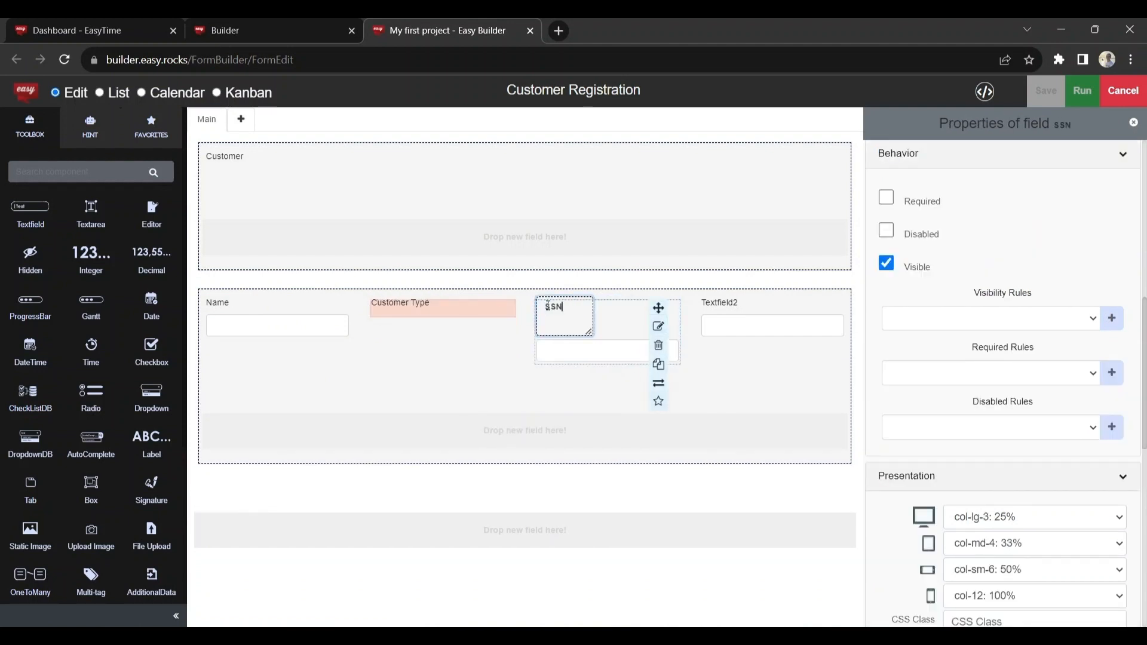
click(726, 305)
double_click(726, 305)
text(EIN)
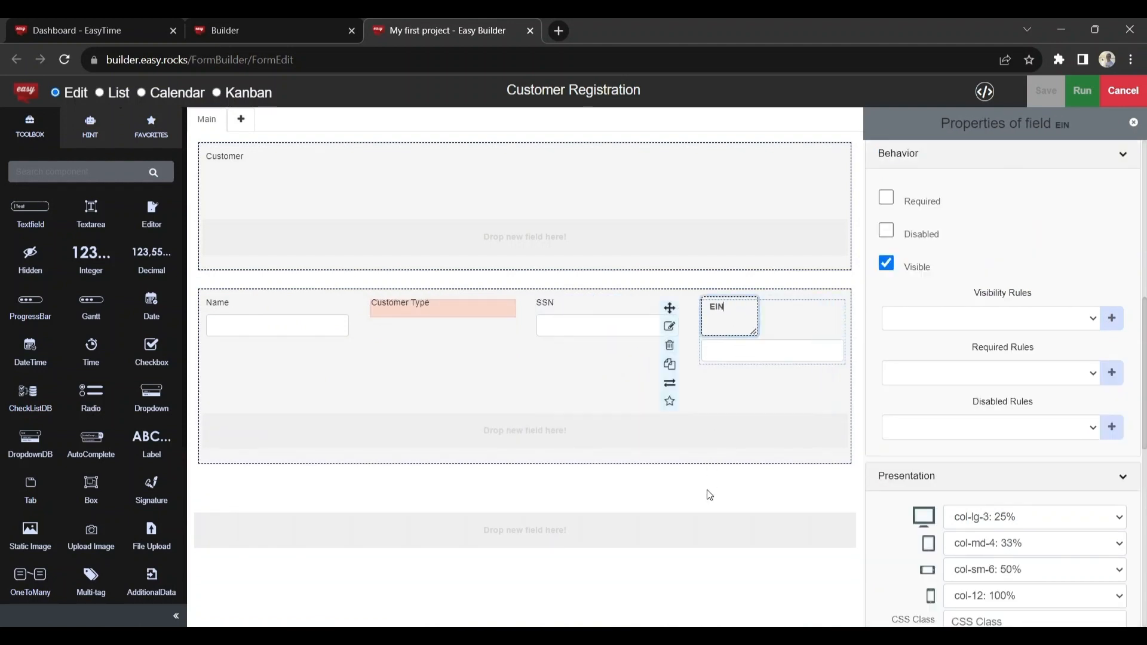
click(709, 494)
Step: Add a second row to the lower group box with a dropdown, a date, a text field and an email field
drag(152, 399, 272, 373)
drag(152, 306, 371, 377)
drag(30, 212, 574, 376)
scroll(122, 405, down, 4)
drag(30, 445, 726, 373)
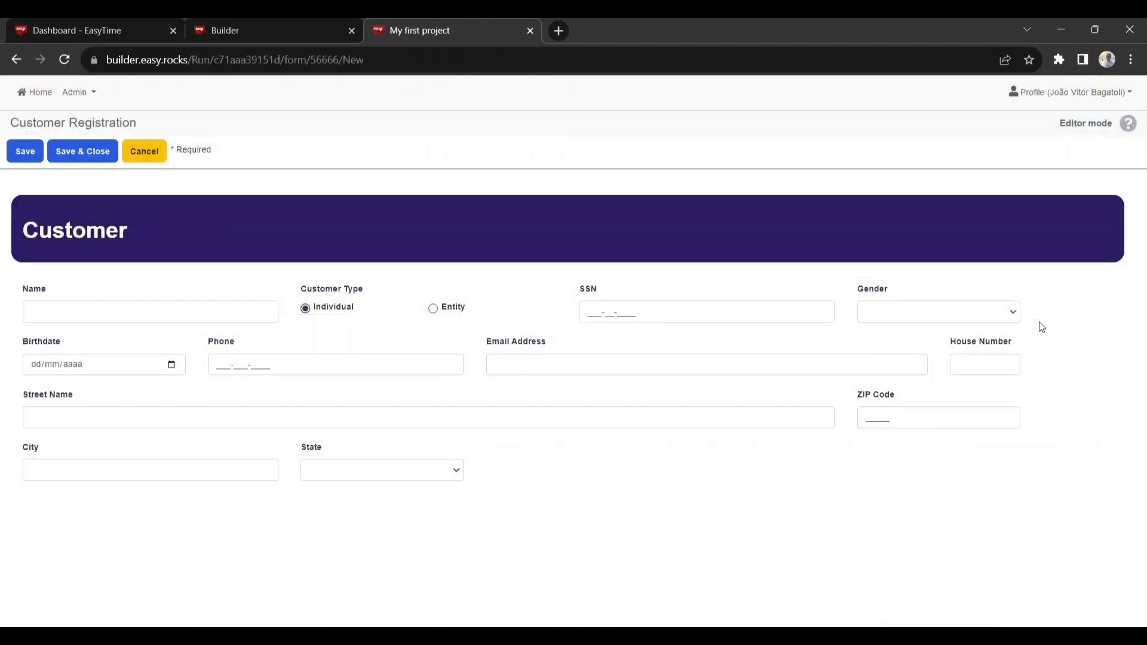
Step: Test the running form by choosing Male as the gender and picking a birthdate from the calendar
click(1009, 314)
click(986, 339)
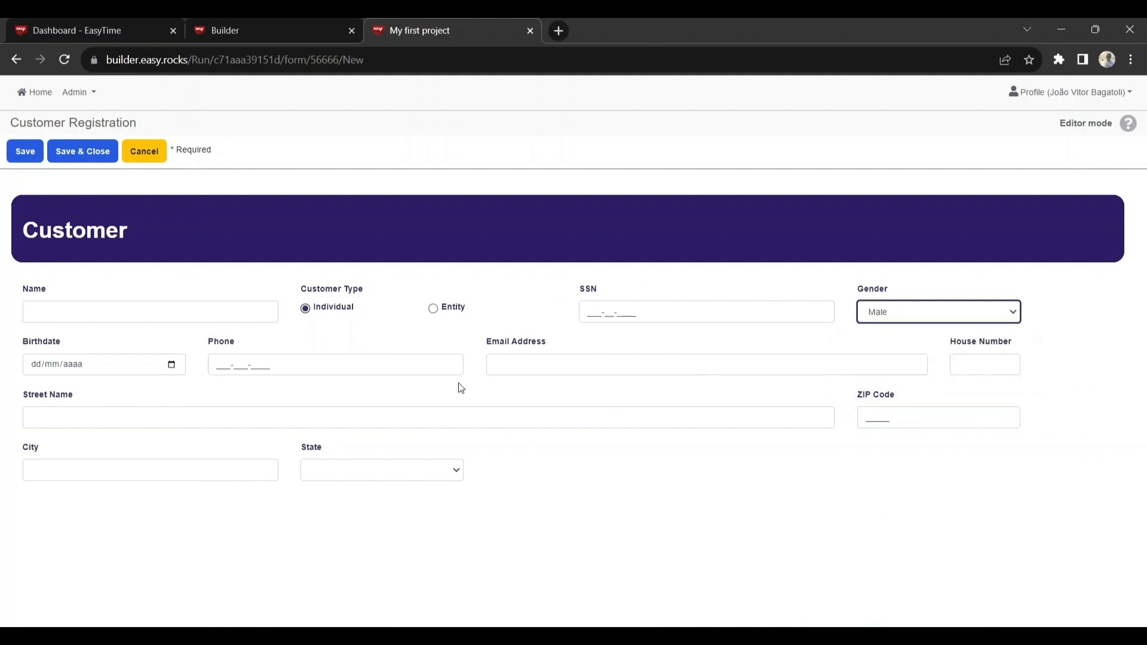
click(176, 366)
click(167, 463)
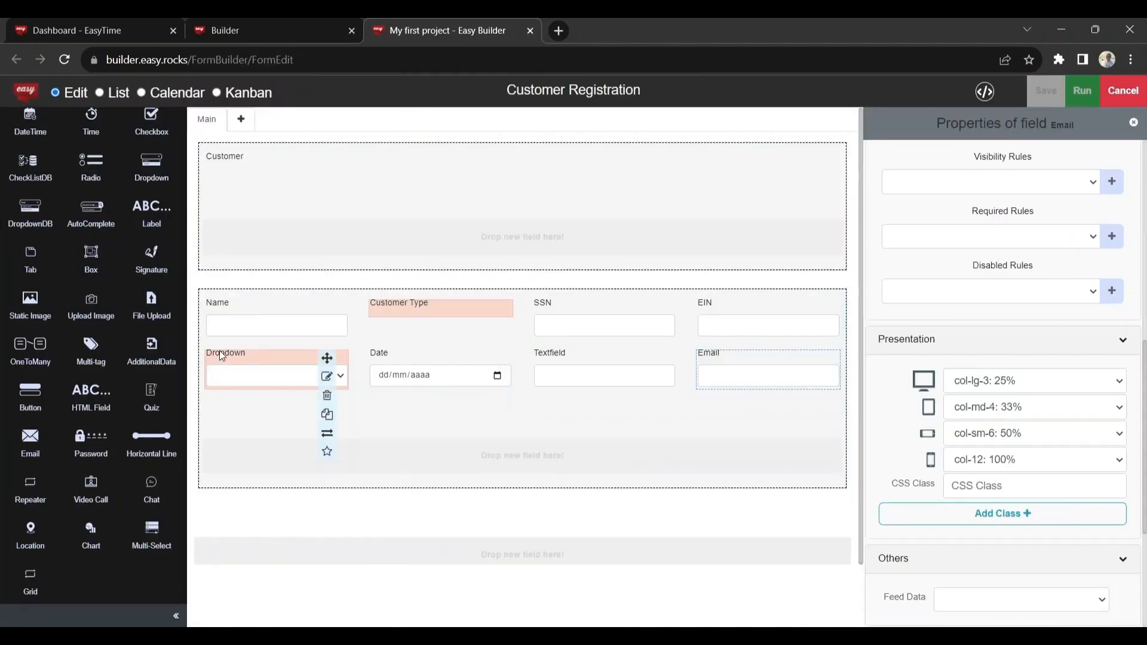
Step: Rename the second-row dropdown Gender and the date field Birthdate
double_click(222, 357)
text(Drnder)
double_click(382, 354)
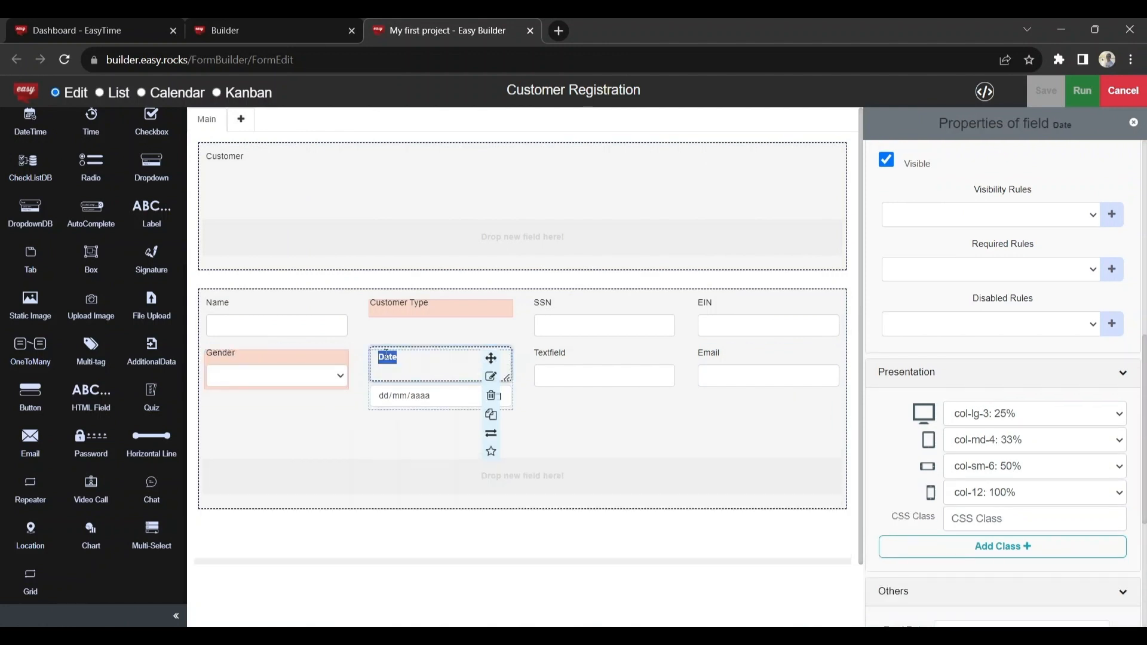
key(BackSpace)
text(Birthdate)
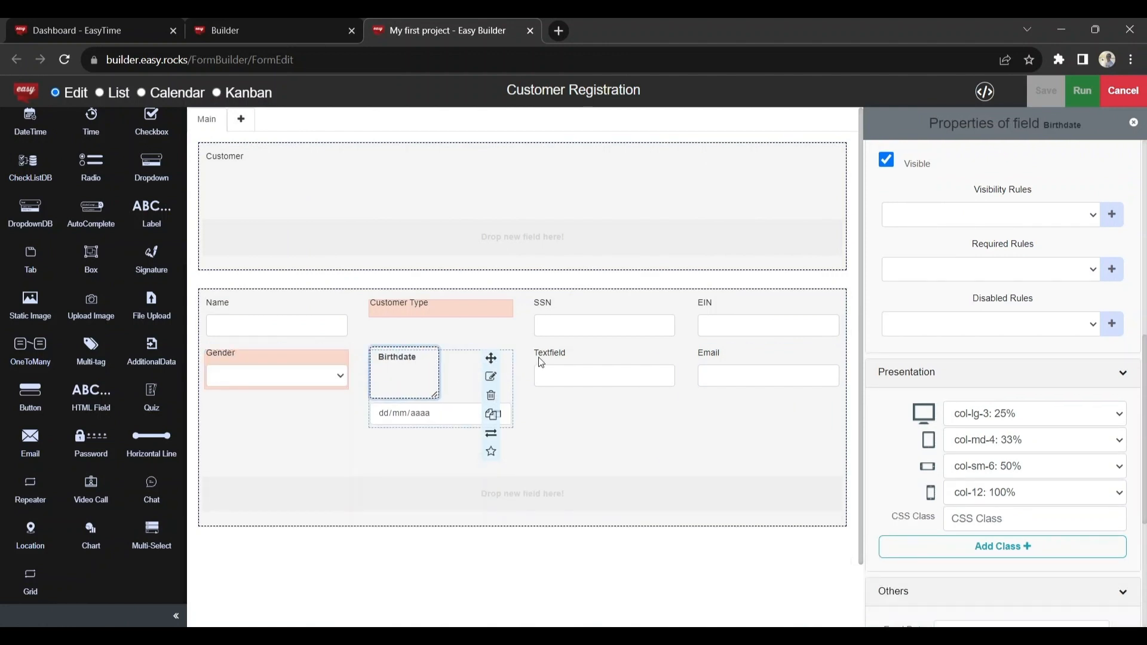
Step: Rename the second-row text field Phone and the email field Email Address
double_click(552, 353)
text(Phone)
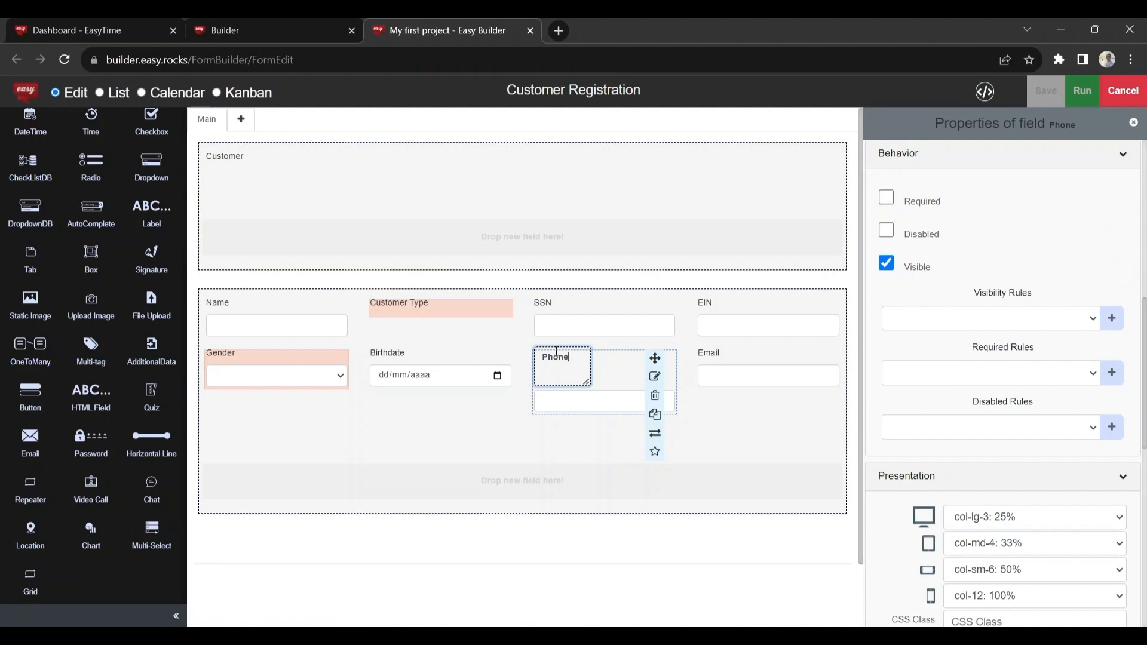
double_click(714, 357)
text(Address)
click(676, 504)
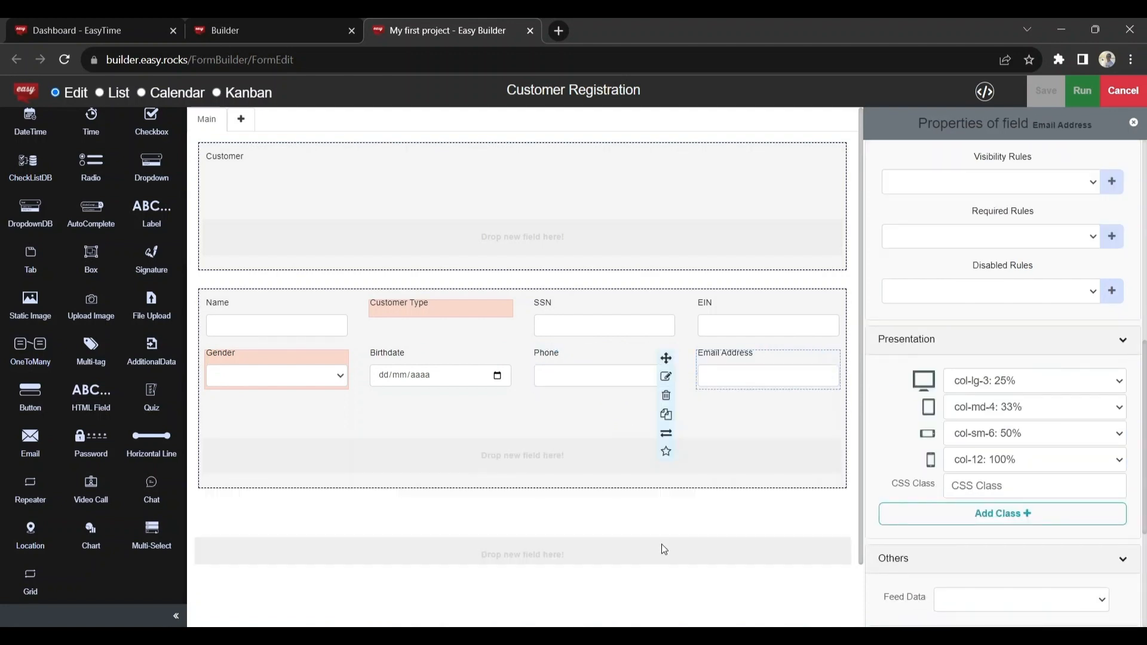
Step: Set the desktop width of the Gender and Birthdate fields to col-lg-2: 17%
click(297, 365)
click(1033, 436)
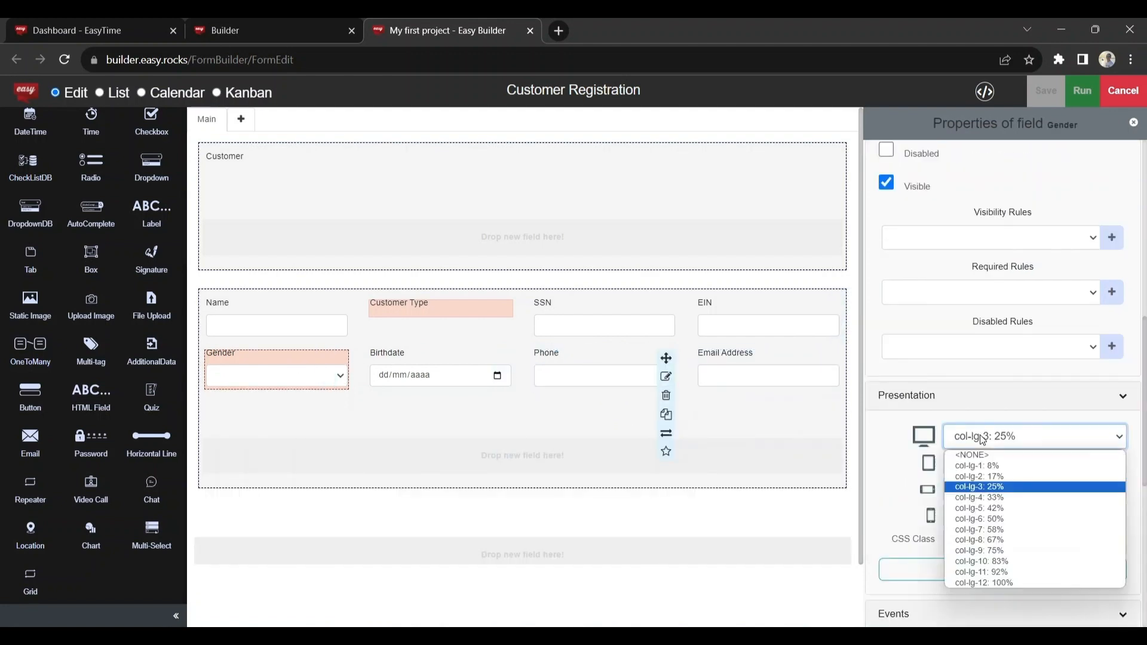
click(980, 476)
click(1022, 413)
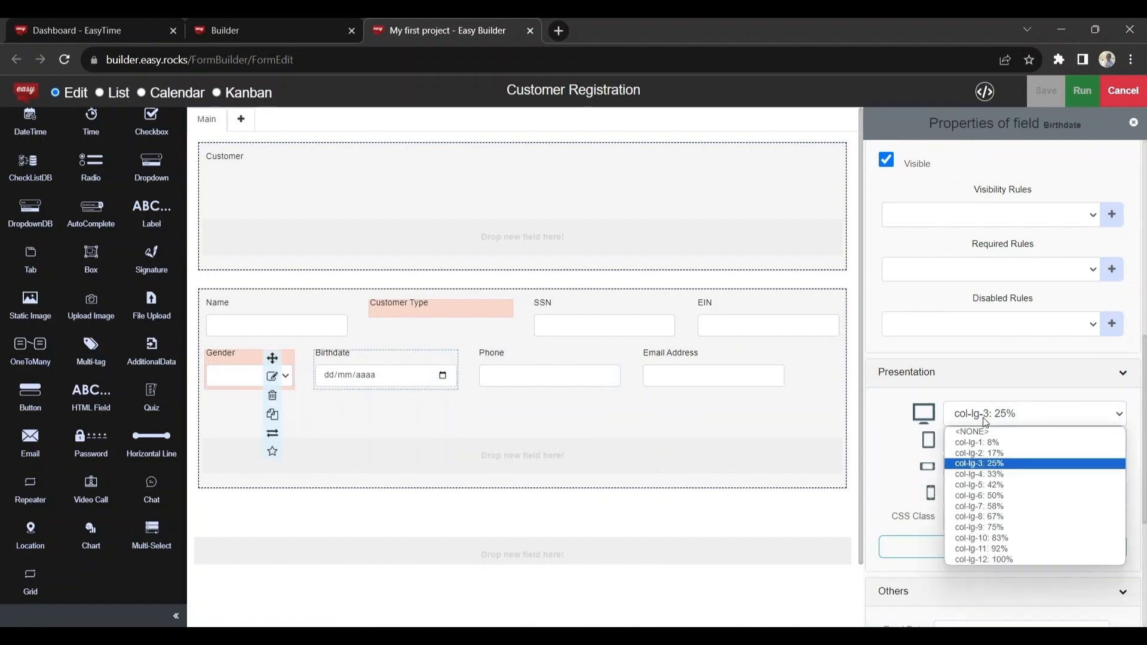
click(994, 455)
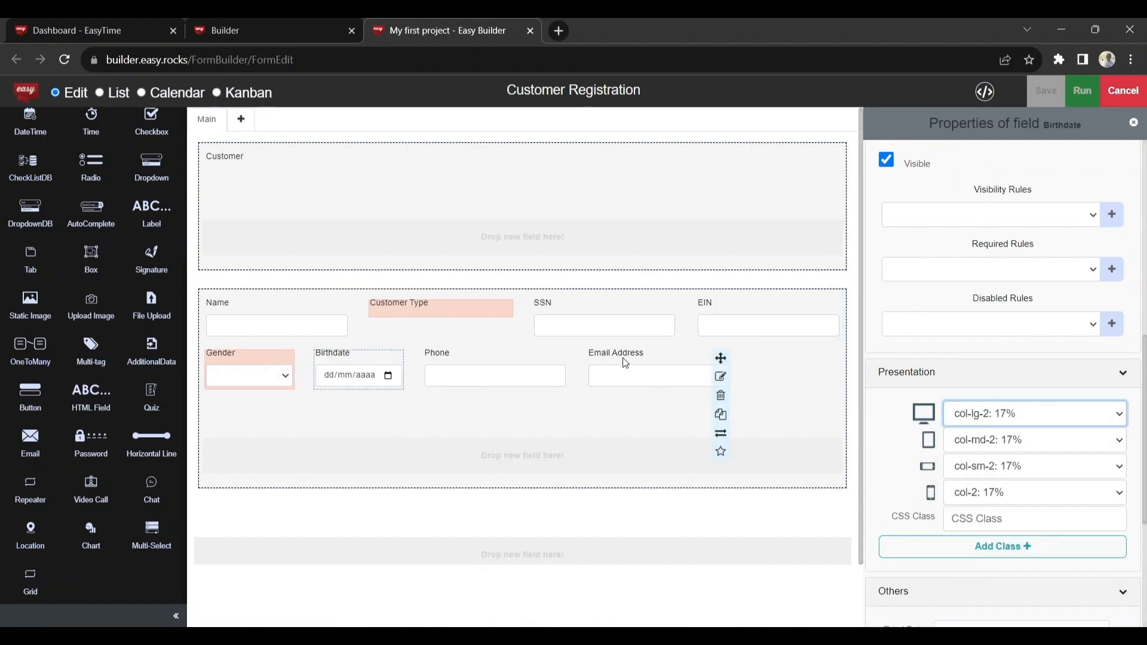
Step: Set the Email Address field's desktop width to col-lg-5: 42%
click(720, 375)
click(997, 388)
click(999, 453)
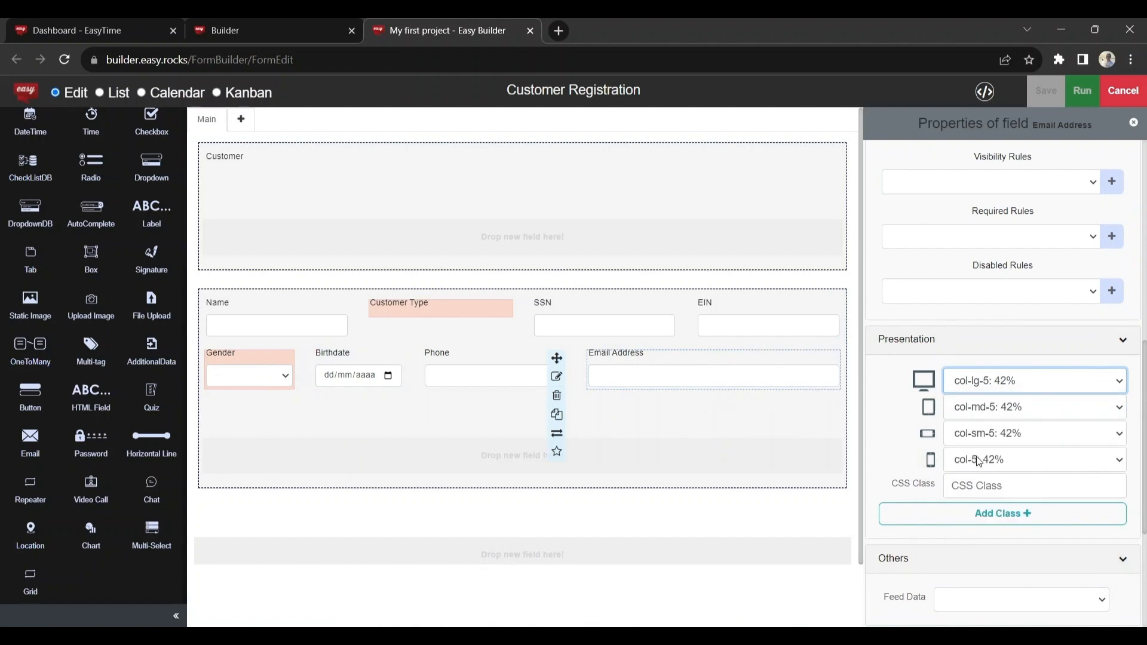
Step: Add a third row with an integer field labelled House Number and text fields labelled Street Name and ZIP Code
drag(90, 257, 251, 419)
drag(31, 214, 525, 412)
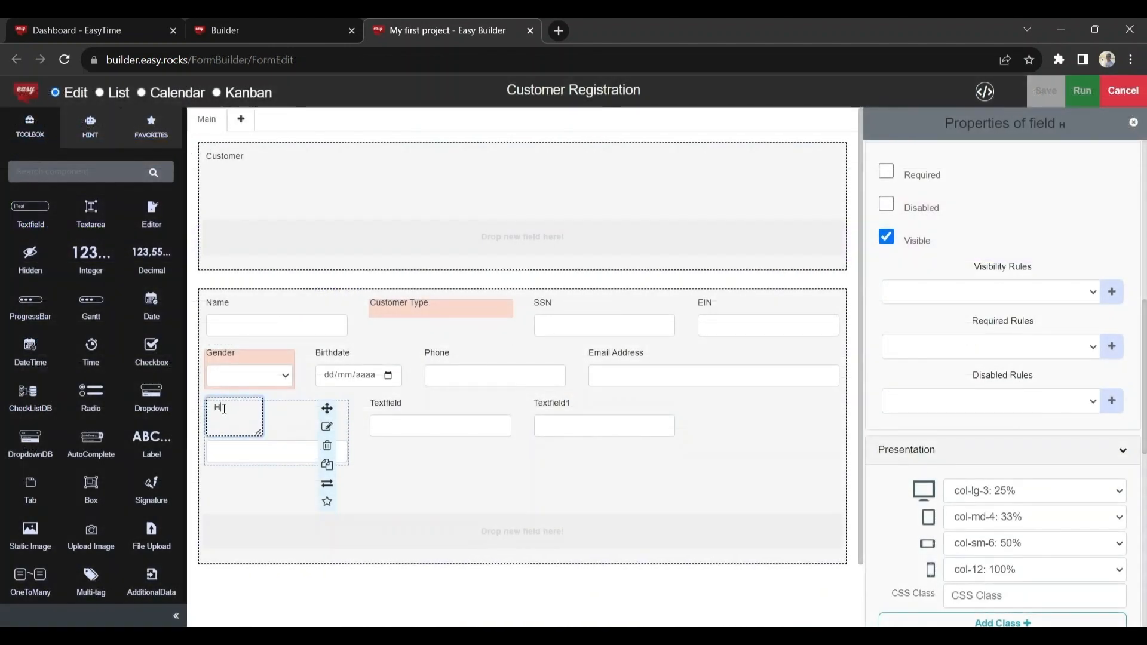
text(House Number)
click(385, 403)
text(Street Name)
click(552, 404)
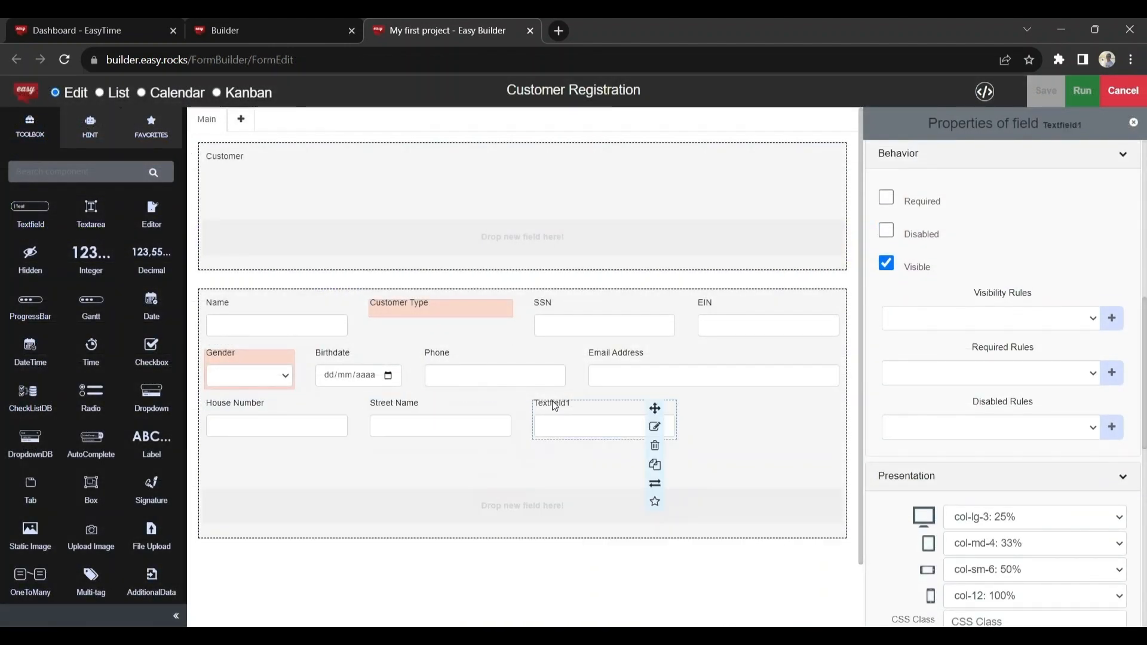
text(ZIP Code)
click(564, 531)
Step: Set the House Number field's width to col-lg-1: 8% and the Street Name field's to col-lg-9: 75%
click(273, 405)
click(981, 499)
click(973, 354)
click(364, 407)
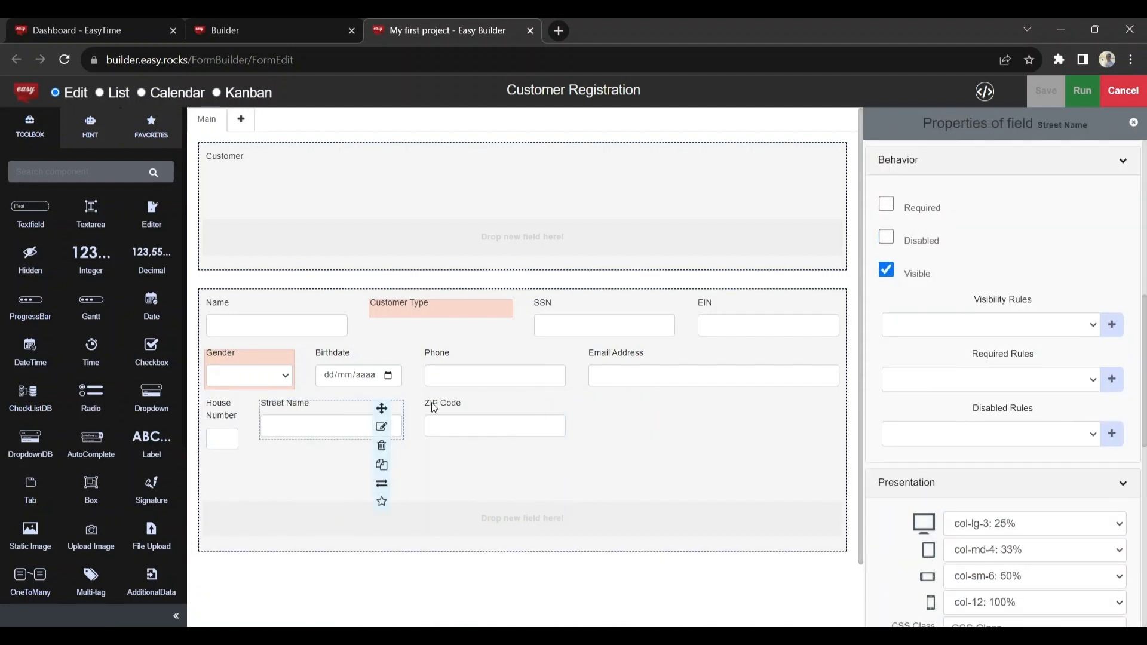
click(976, 534)
click(986, 476)
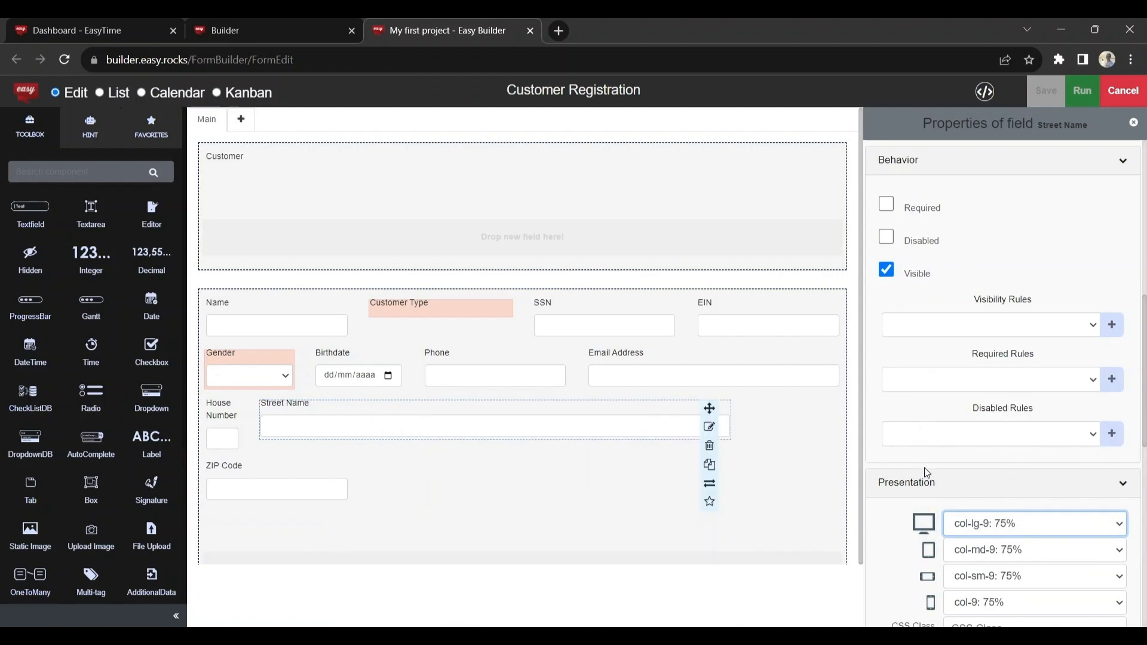
Step: Set the ZIP Code field's desktop width to col-lg-2: 17%
click(215, 471)
click(977, 526)
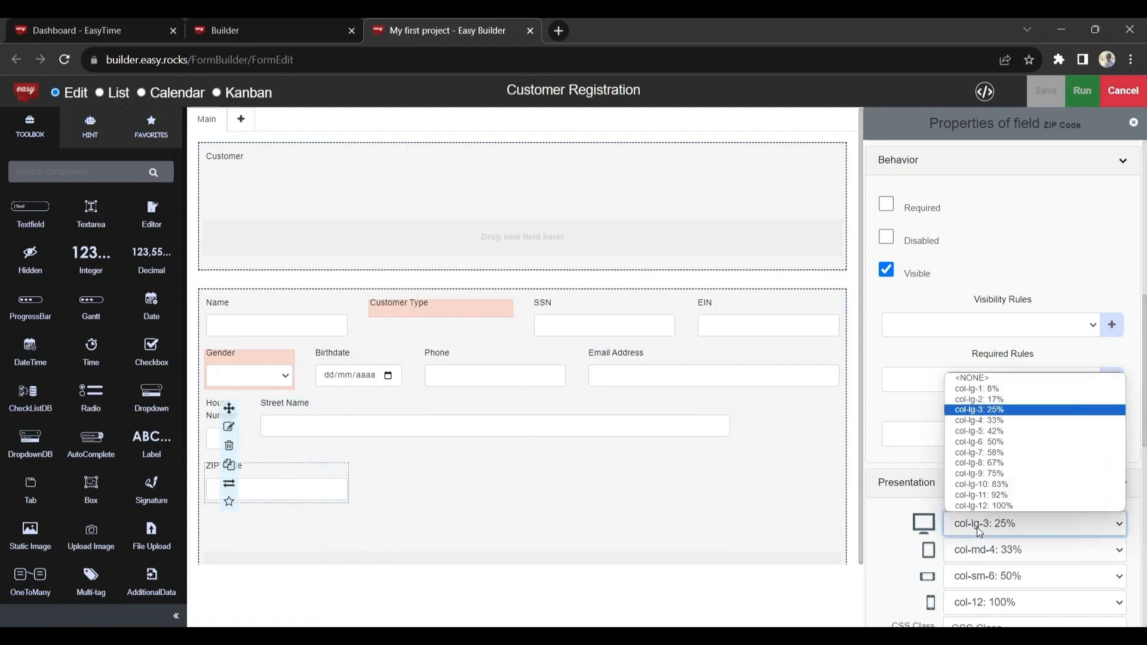
click(986, 399)
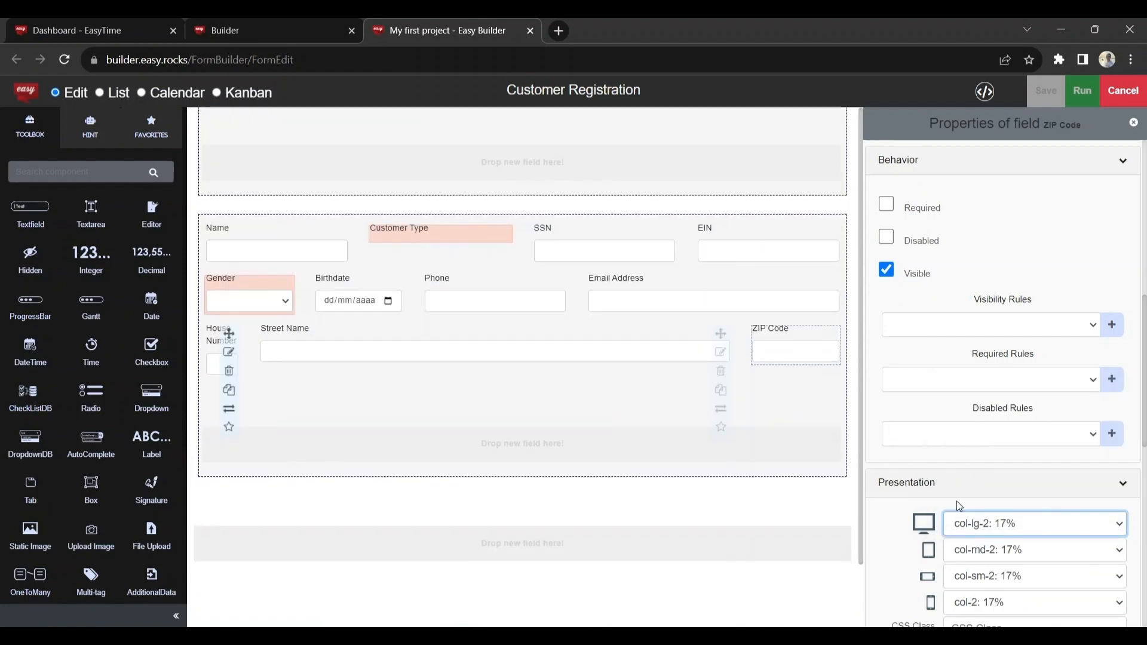
Step: Add a fourth row below House Number with a text field, a dropdown and a DateTime field
scroll(957, 500, down, 2)
drag(31, 212, 241, 404)
drag(152, 397, 412, 406)
drag(45, 354, 520, 412)
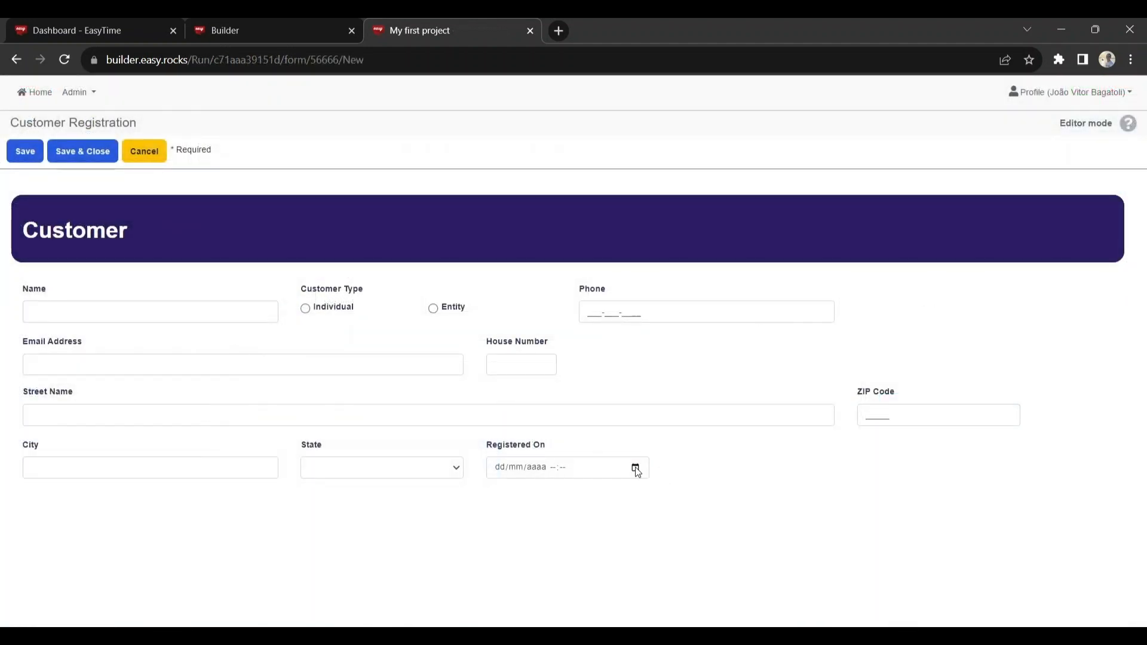
Step: Set the Registered On field to 10/10/2023 06:00 in the running Customer Registration form
click(635, 467)
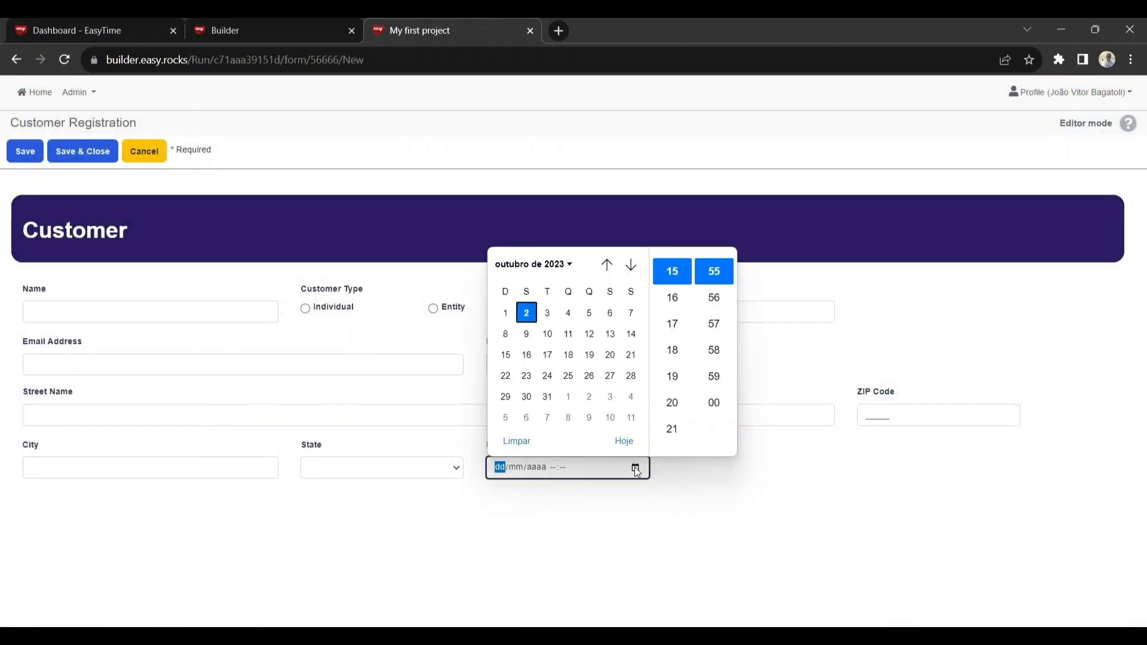
click(547, 334)
scroll(672, 356, up, 5)
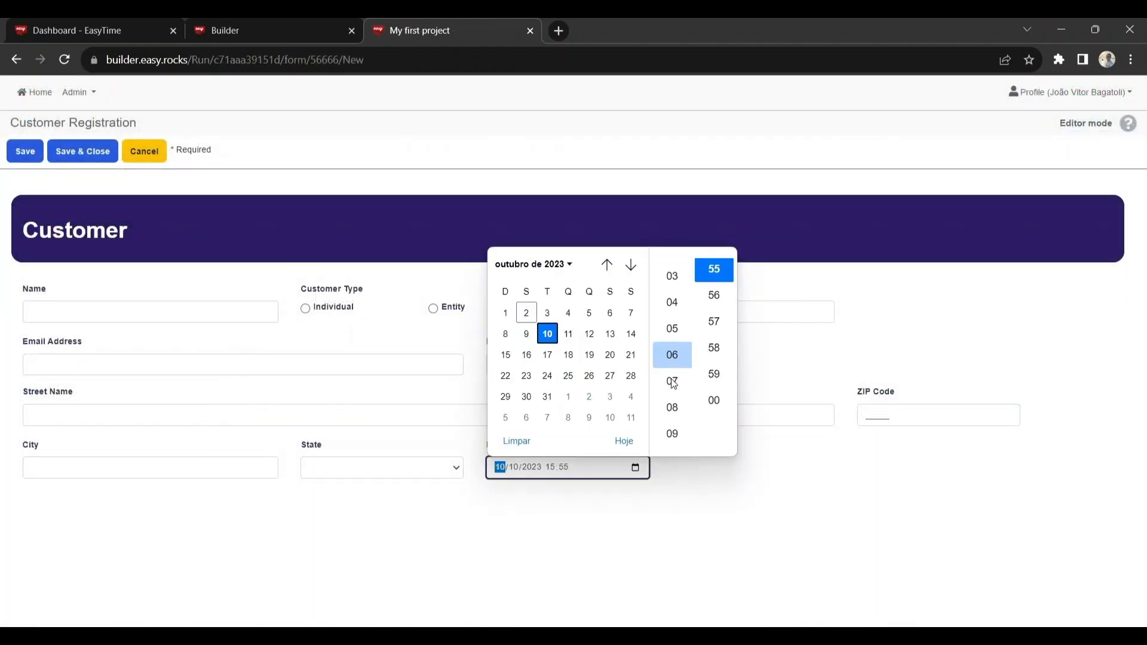
click(713, 400)
click(696, 490)
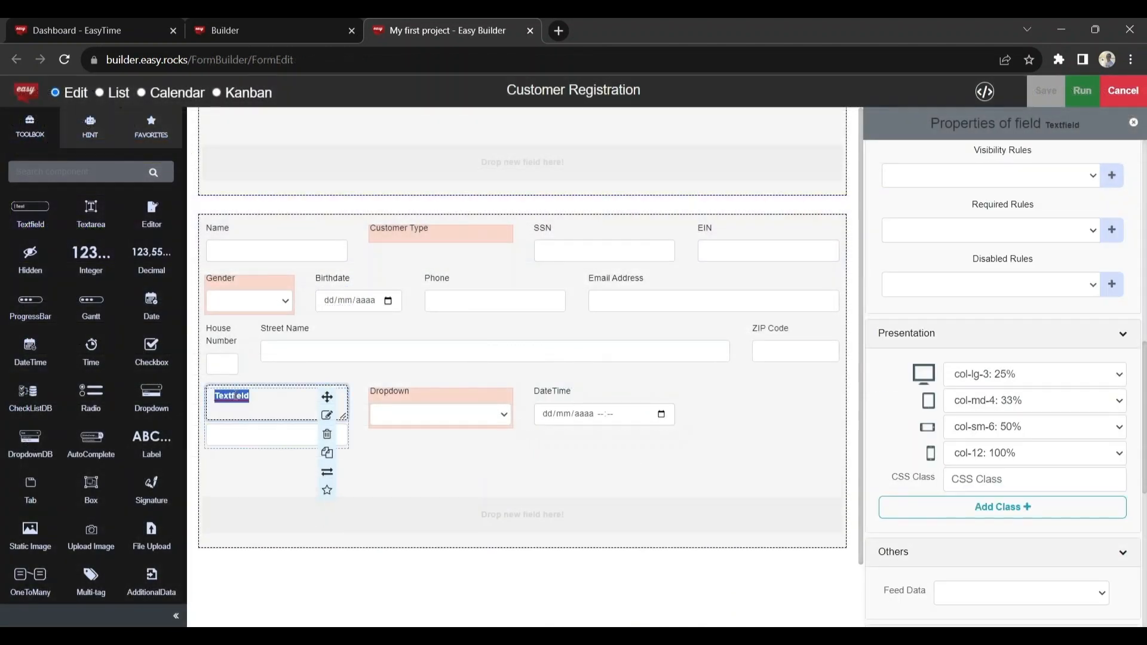
Step: Label the fourth row's text field City, the dropdown State and the DateTime field Registered On
text(ci)
click(379, 393)
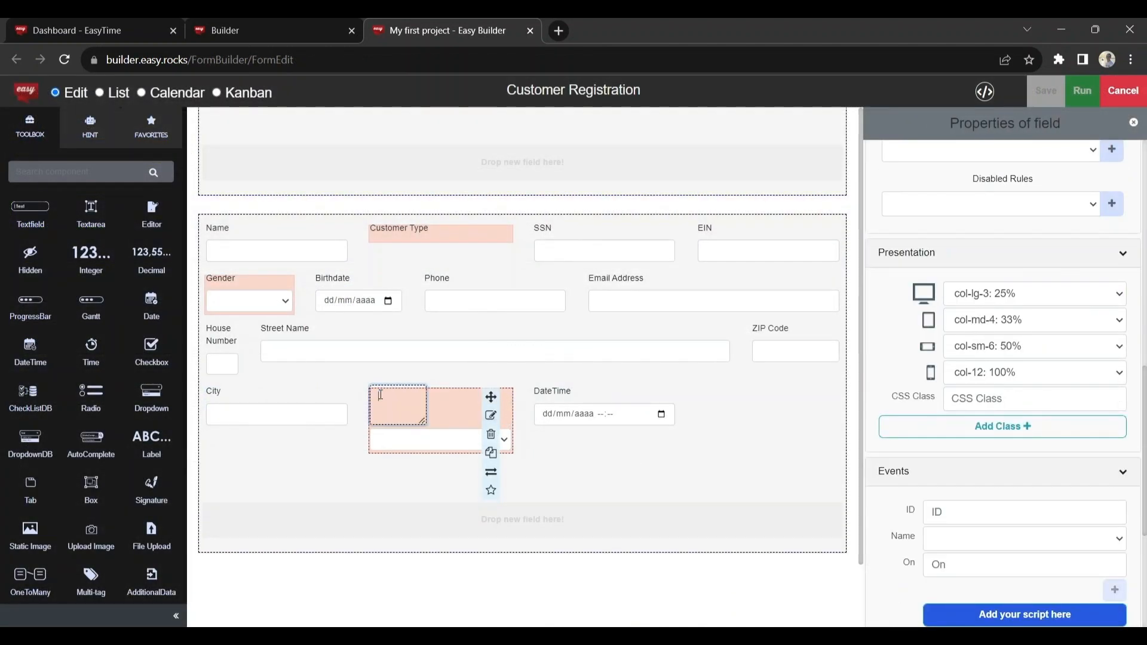
click(558, 395)
text(Registered On)
click(521, 482)
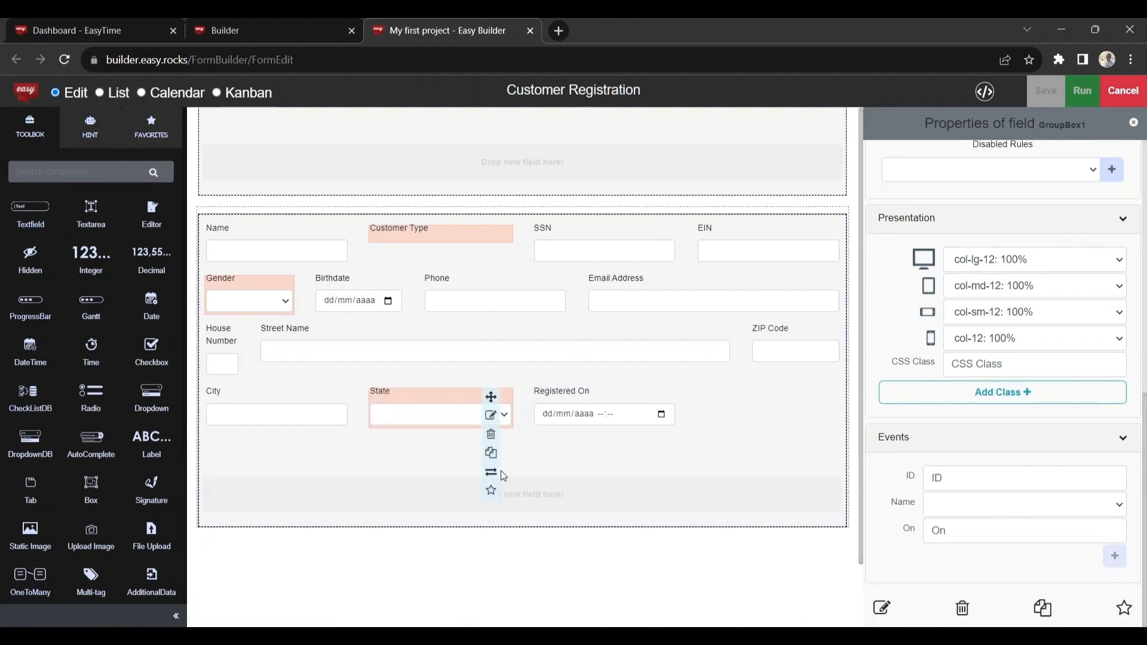
Step: Set the desktop width of the State and Registered On fields to col-lg-2: 17%
click(392, 394)
click(997, 298)
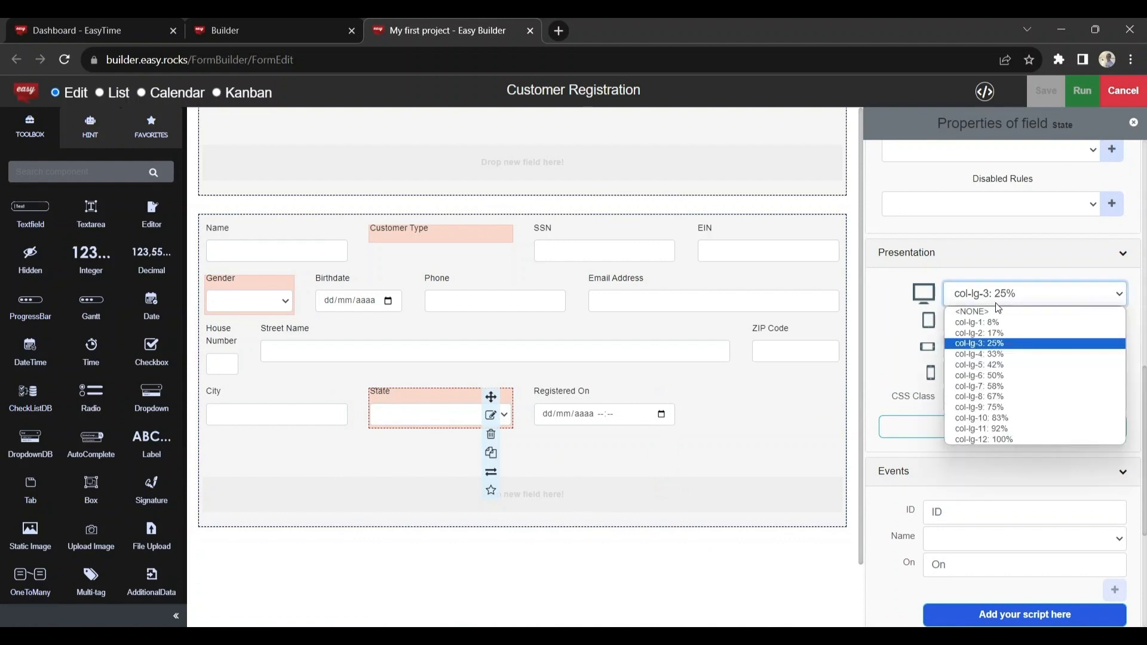
click(991, 334)
click(536, 400)
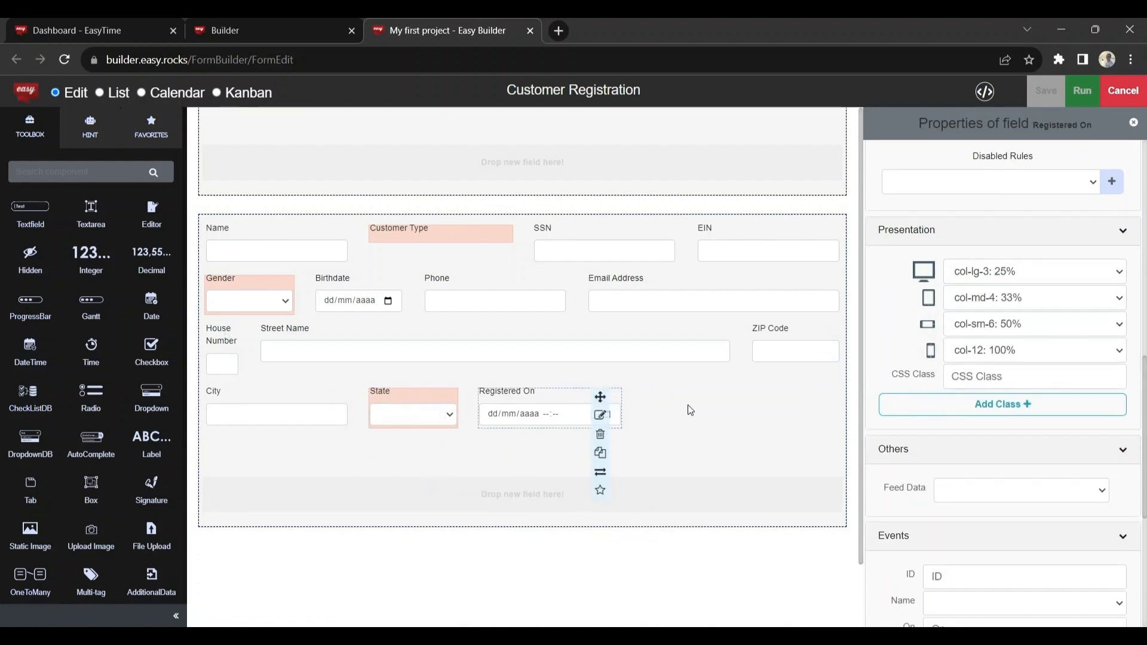
click(995, 274)
click(990, 311)
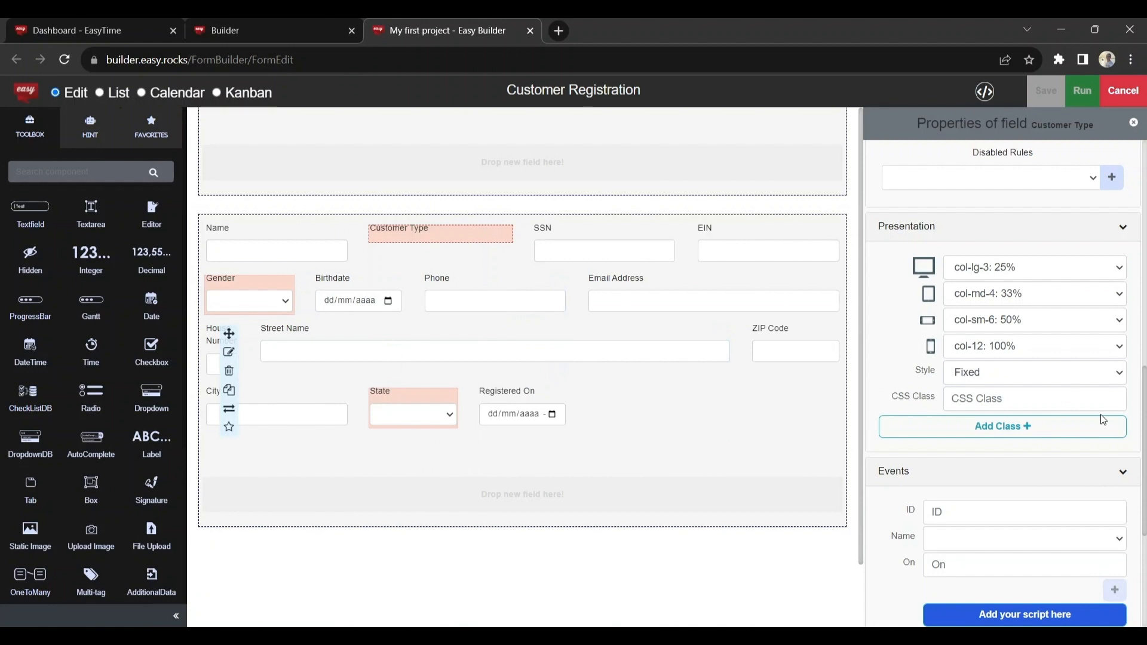
Step: Create and save a String enumeration named Customer Type for that field's values, with options A Individual and B Entity
scroll(1101, 414, up, 10)
click(1115, 350)
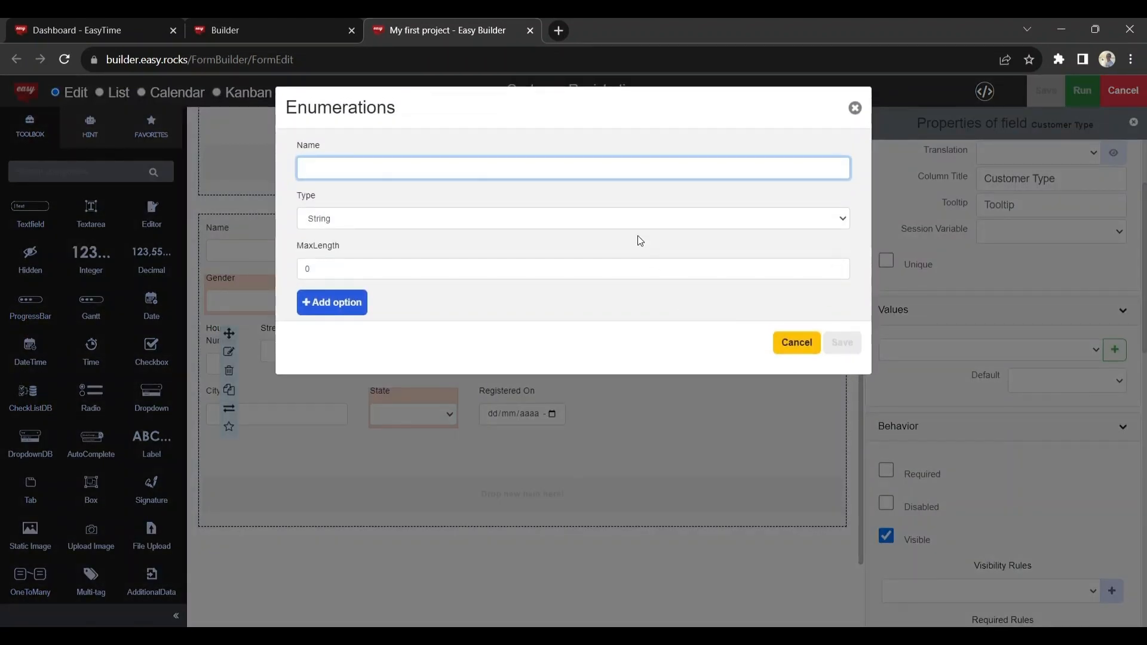
text(Customer Type)
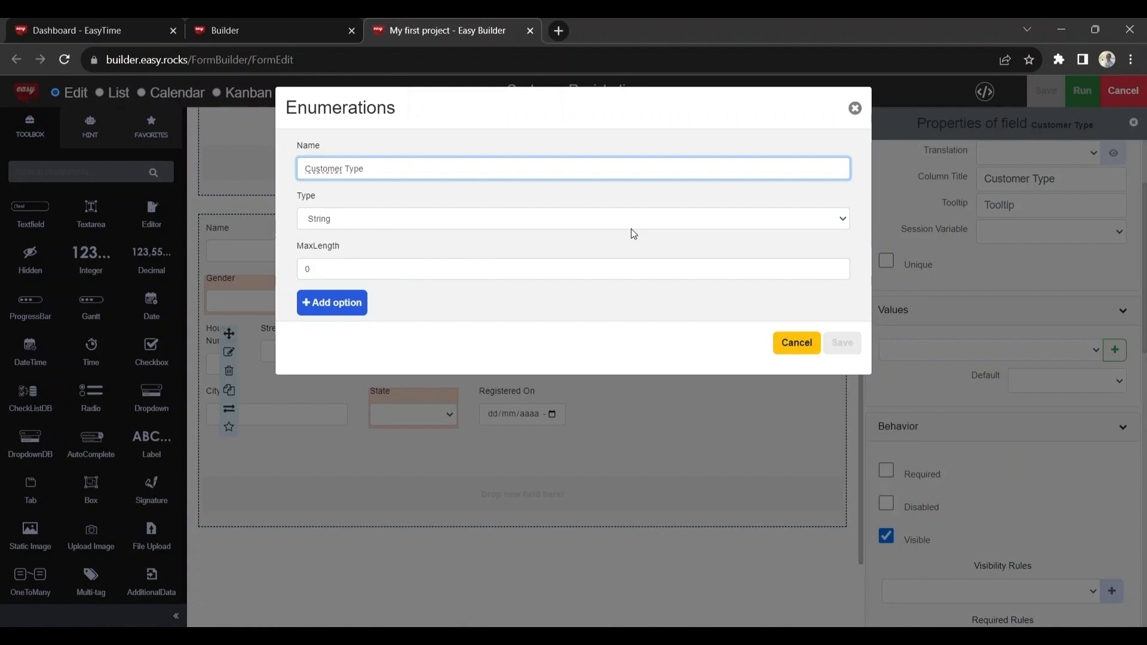
click(363, 306)
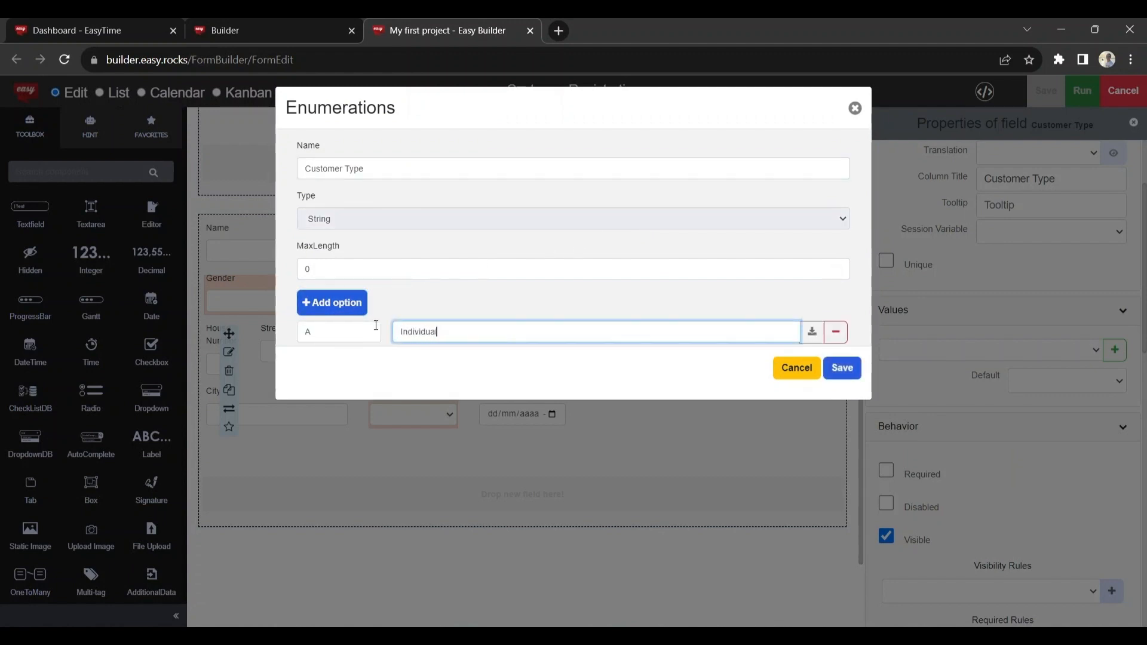
click(330, 305)
text(Entity)
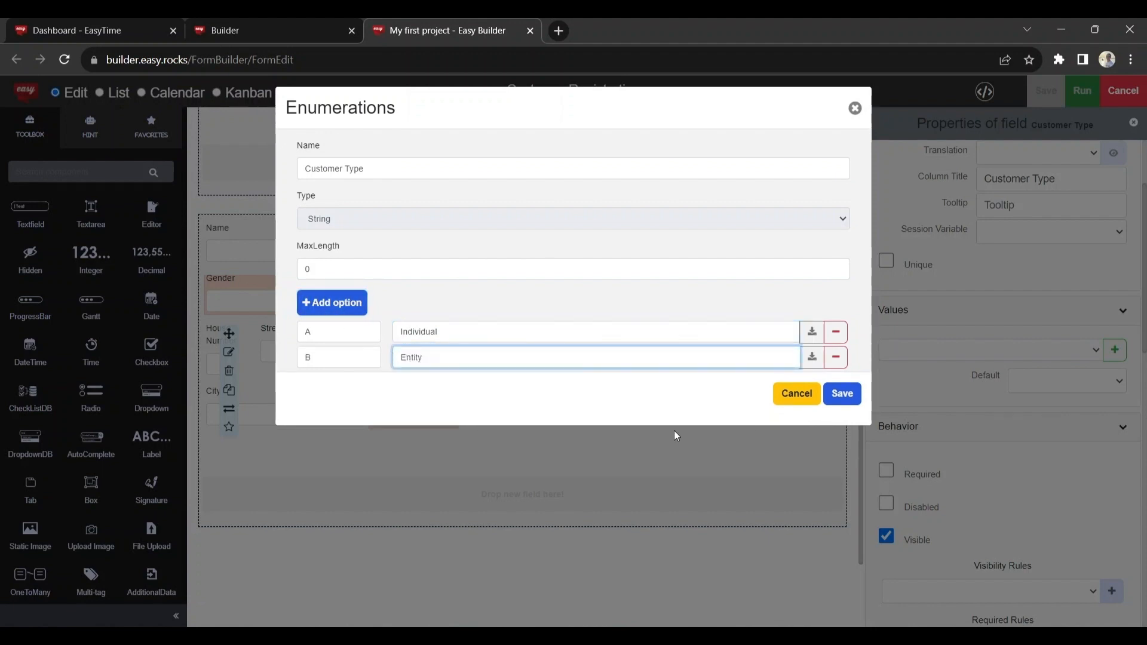
click(843, 393)
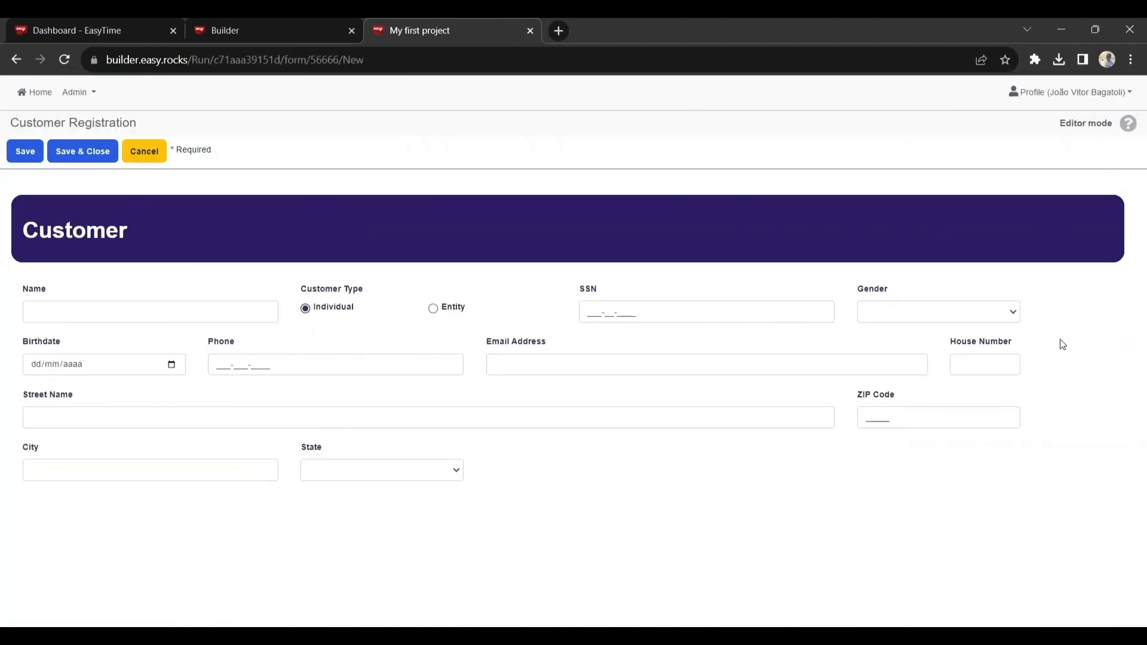
Step: Examine the options offered by the Gender and State dropdowns in the running form
click(1011, 313)
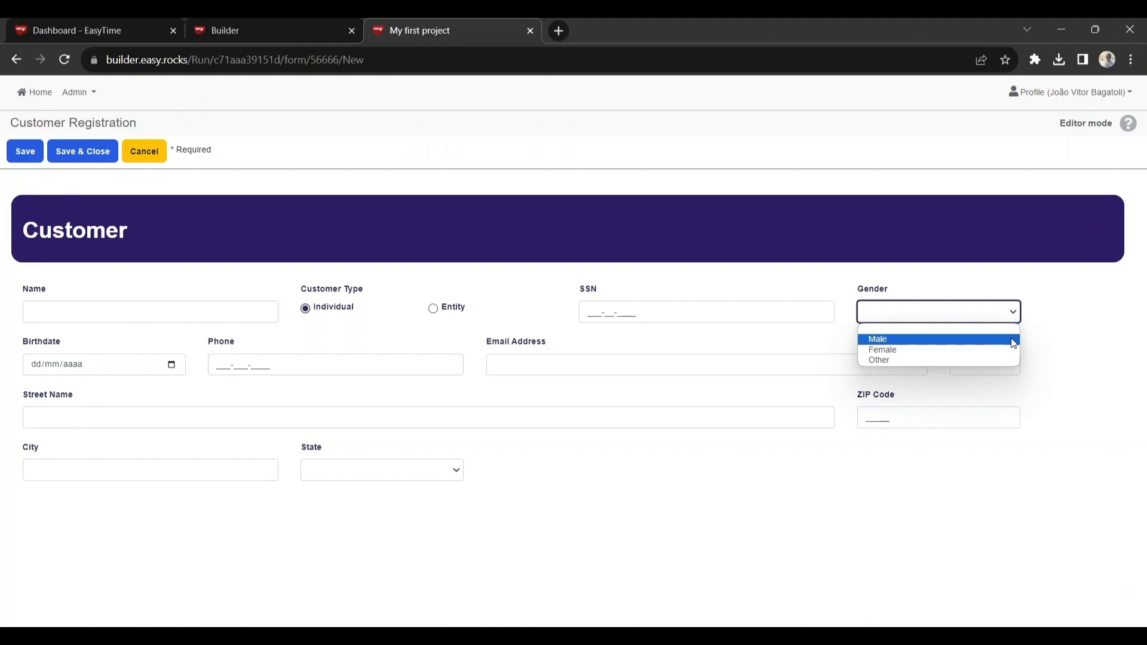
click(1023, 375)
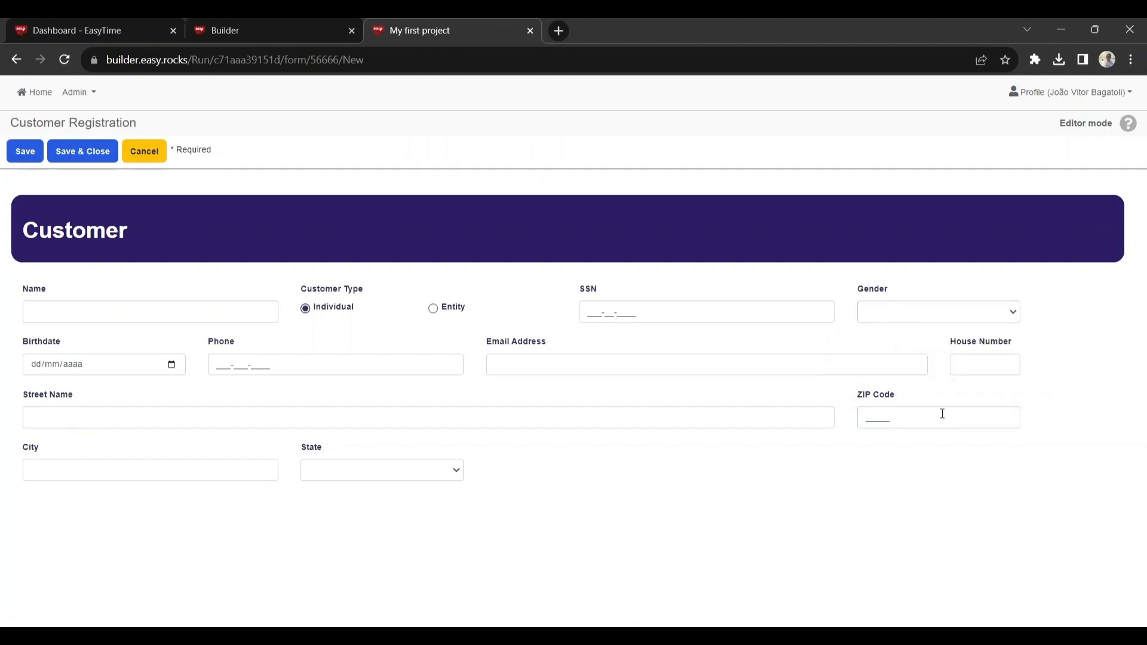
click(435, 479)
scroll(445, 412, down, 1)
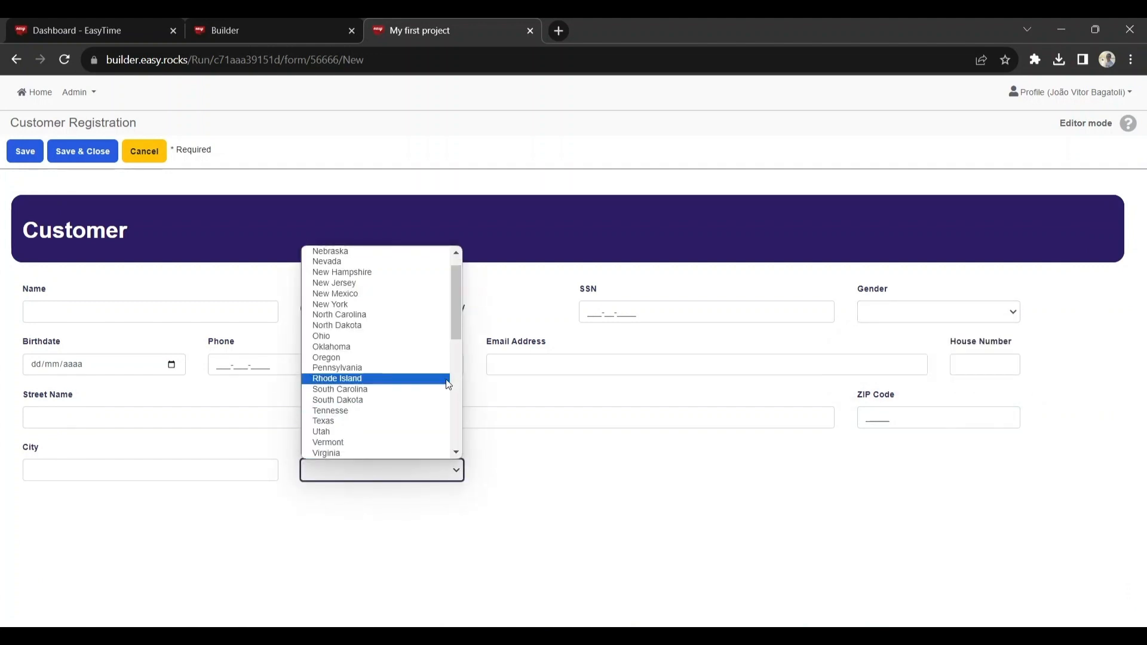
scroll(446, 380, down, 5)
scroll(439, 385, up, 8)
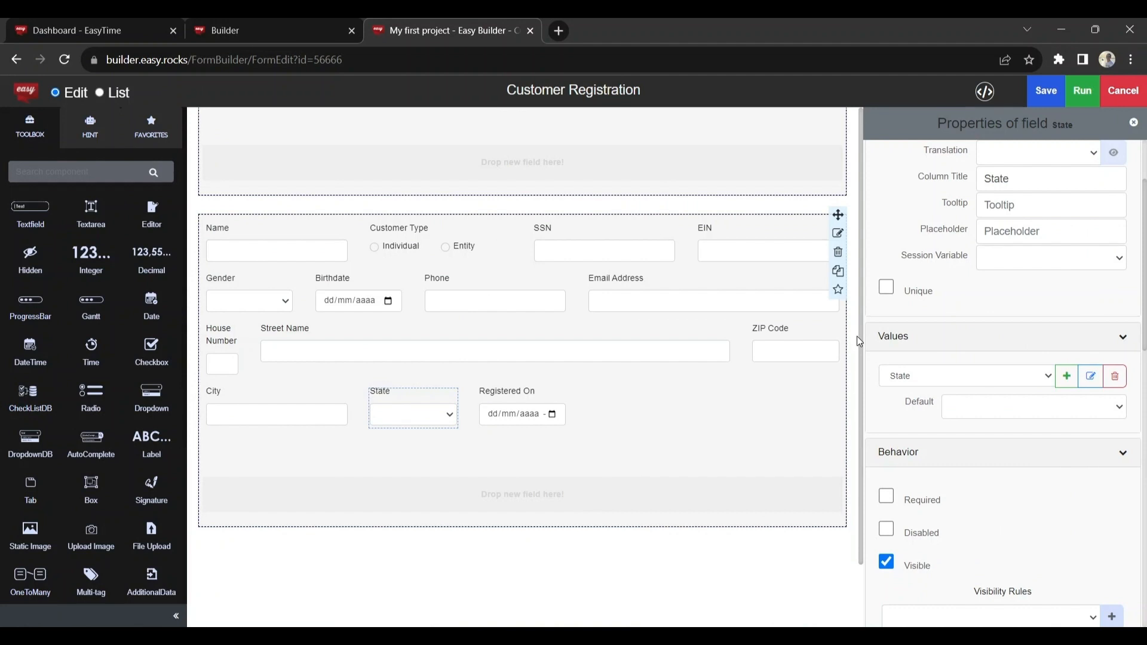
Step: Save the form and run it with a new Customer Registration record
click(1046, 91)
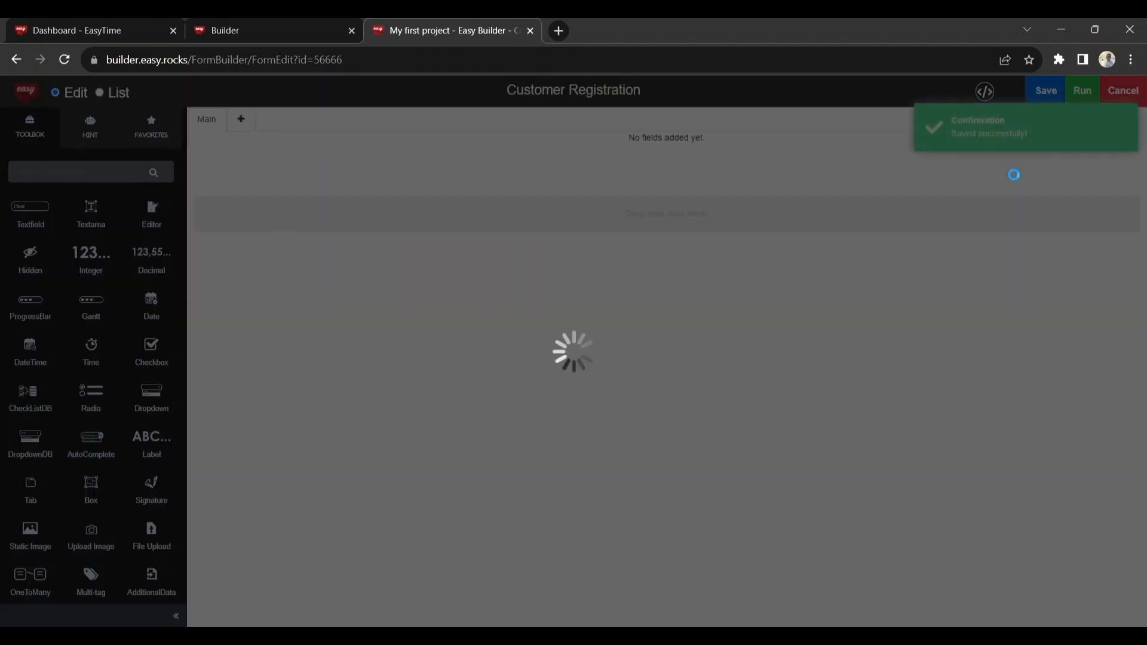
click(1082, 93)
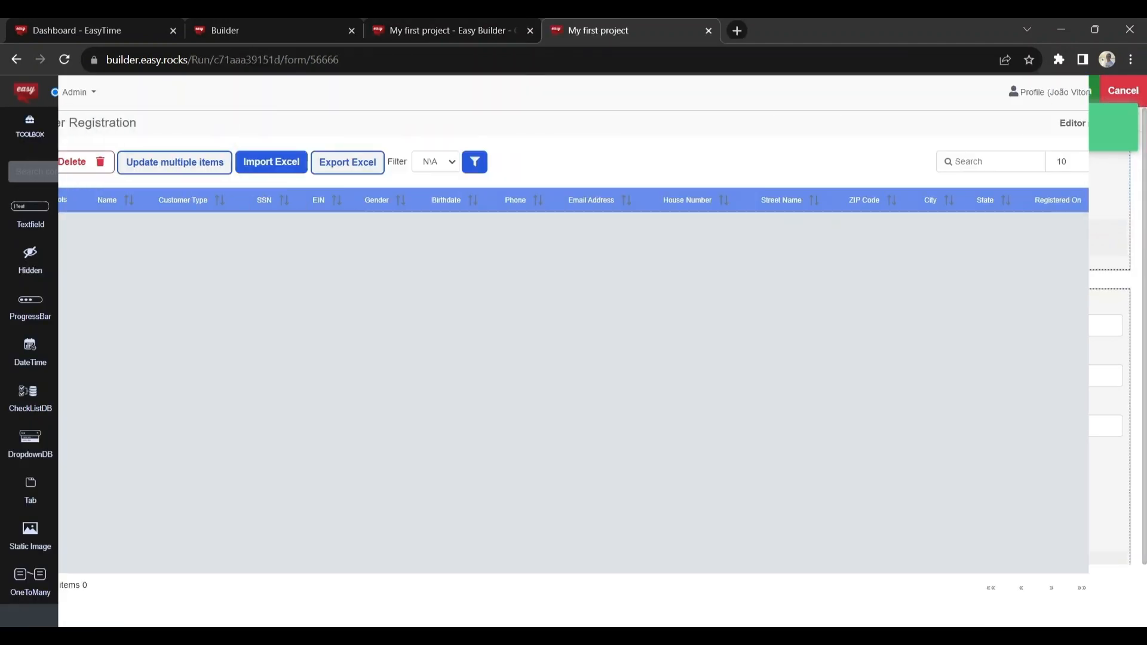
click(30, 156)
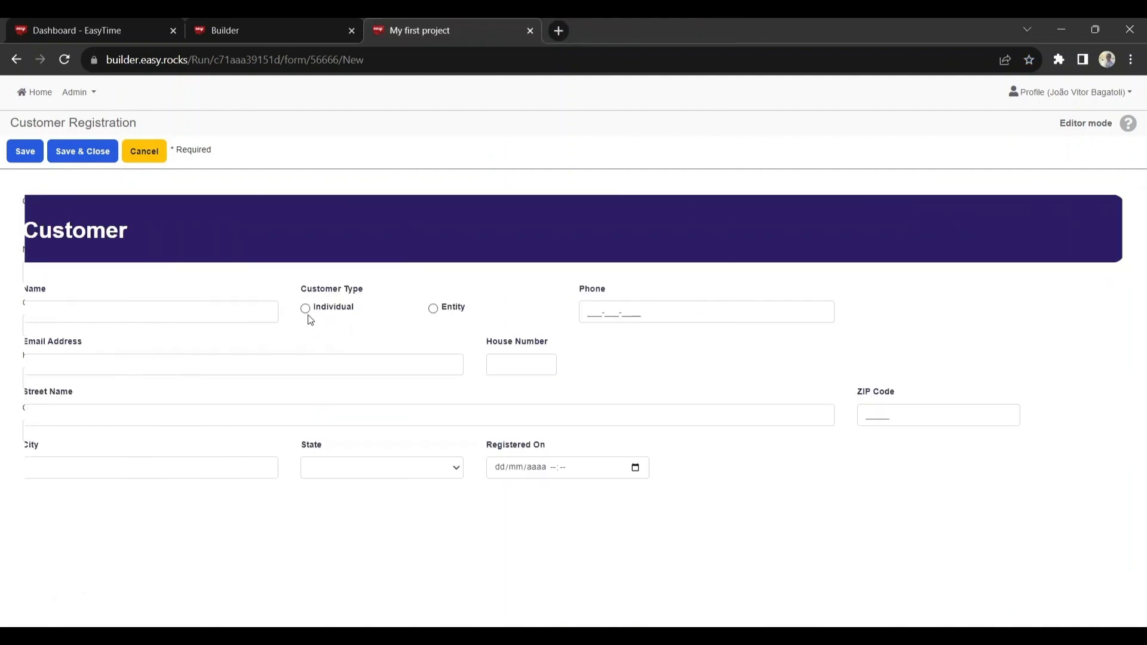
Step: Set Customer Type to Individual and enter the customer's Social Security number in the SSN field
click(306, 309)
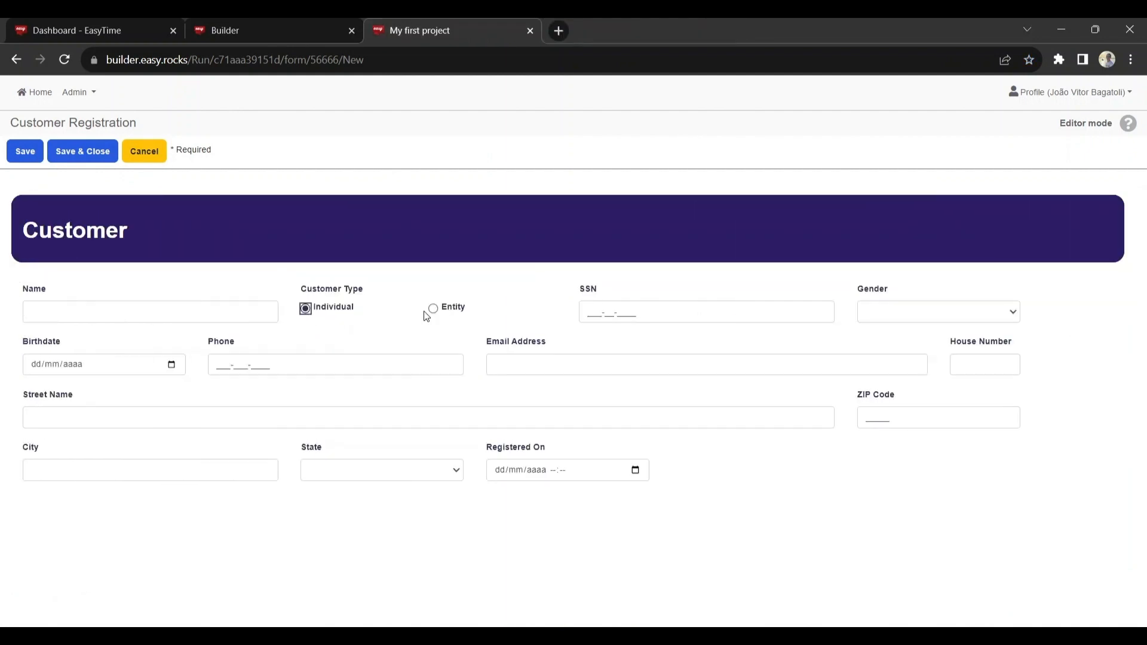
click(590, 313)
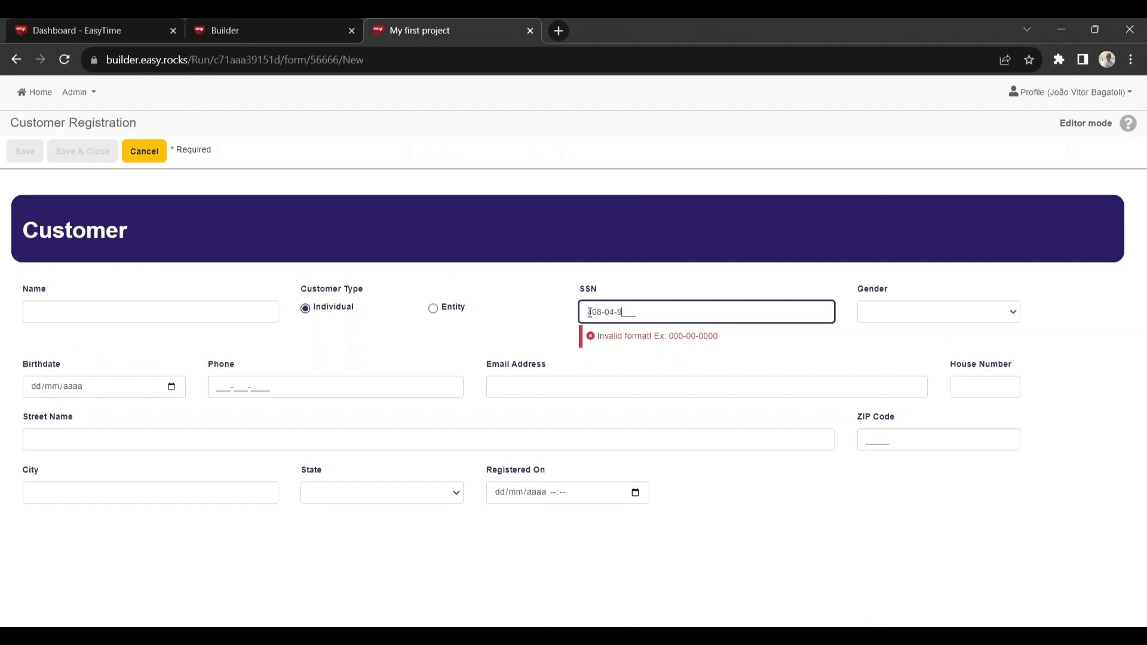
Step: Switch Customer Type to Entity and enter the customer's employer identification number in the EIN field
click(434, 309)
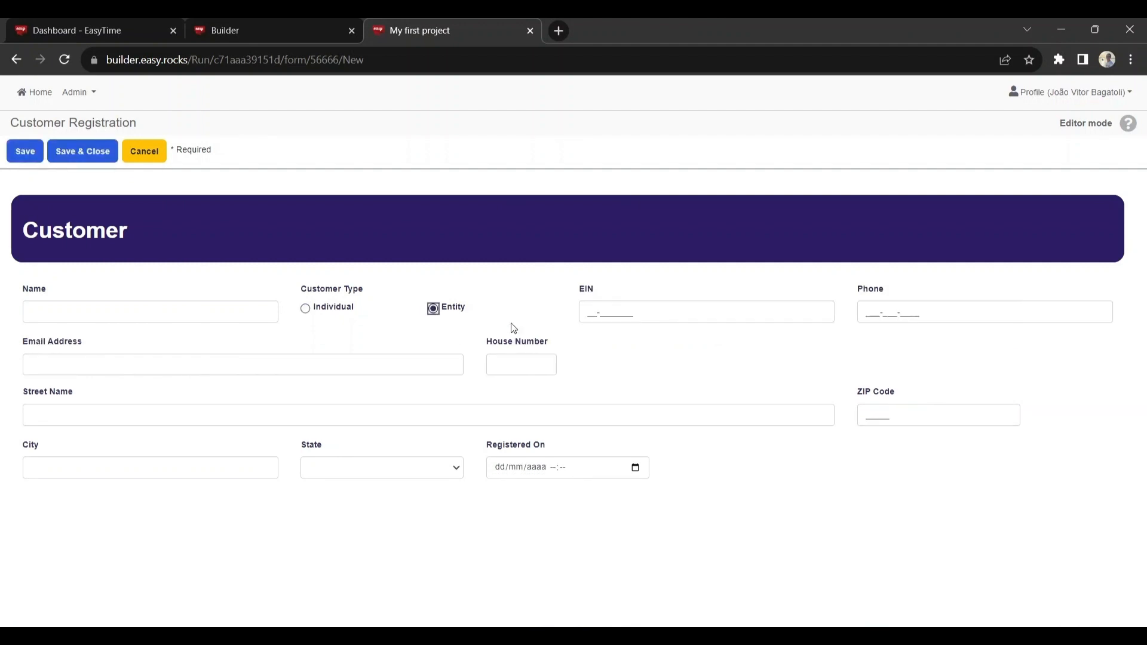
click(590, 311)
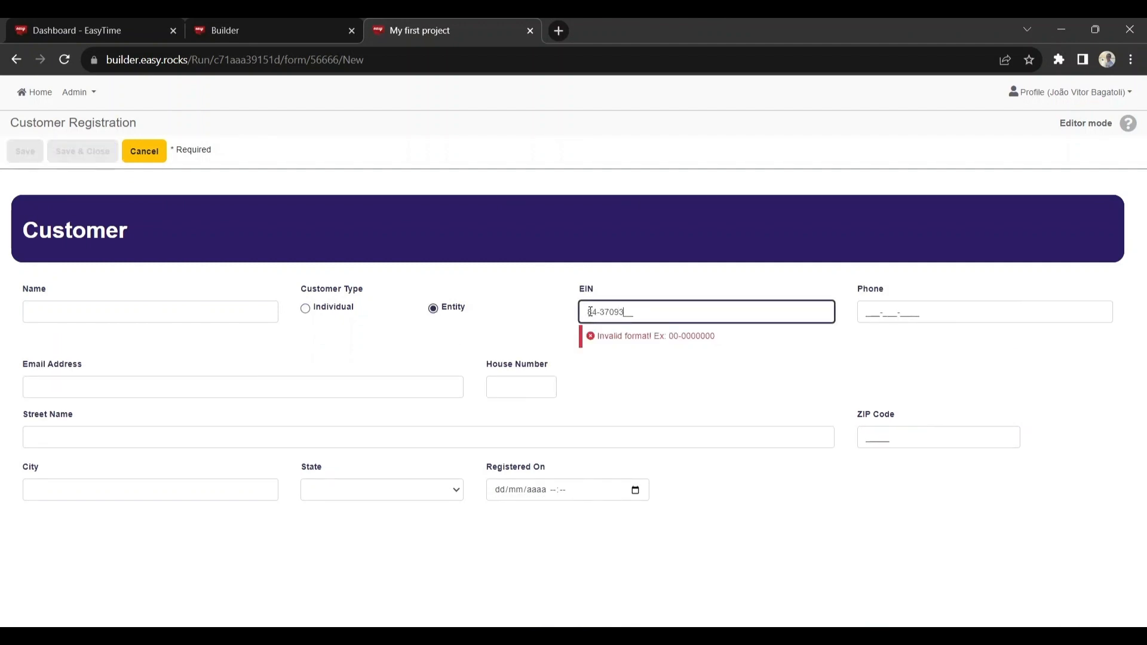
click(568, 323)
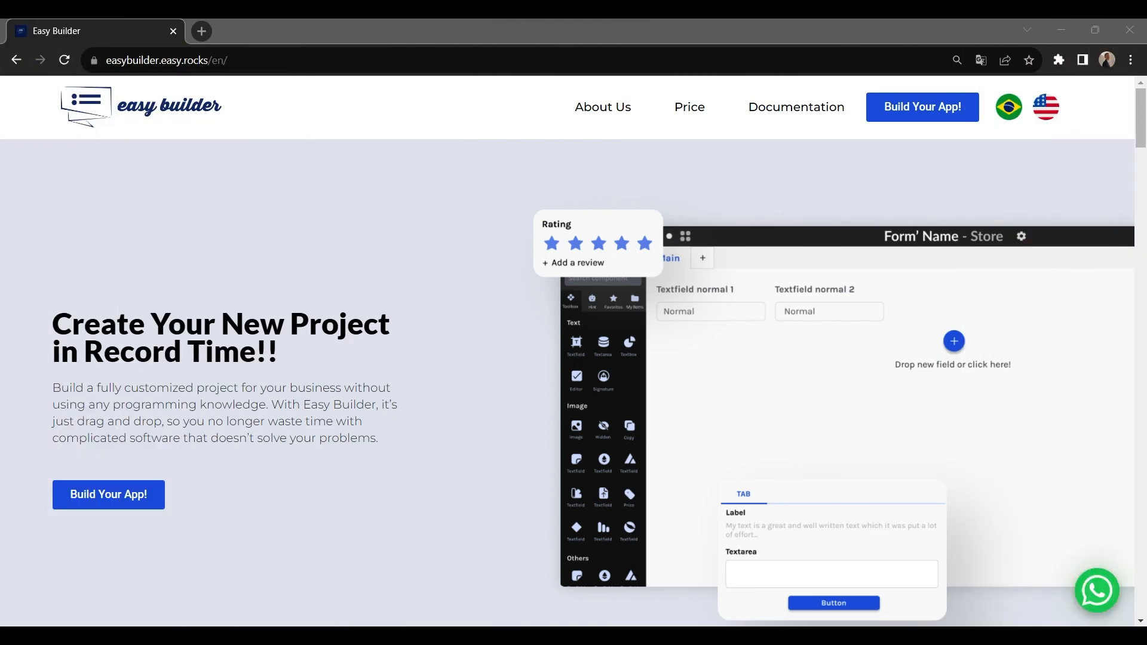